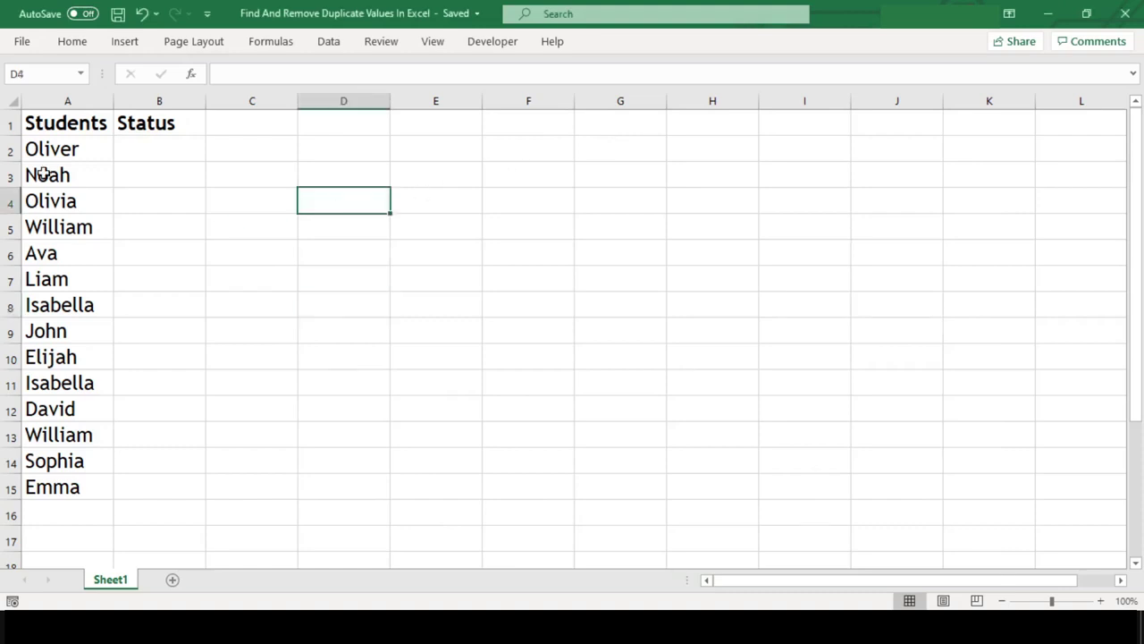
# Point out the repeated names in column A: Isabella in A8 and A11, and William in A5
pyautogui.moveTo(63, 150); pyautogui.dragTo(79, 227)
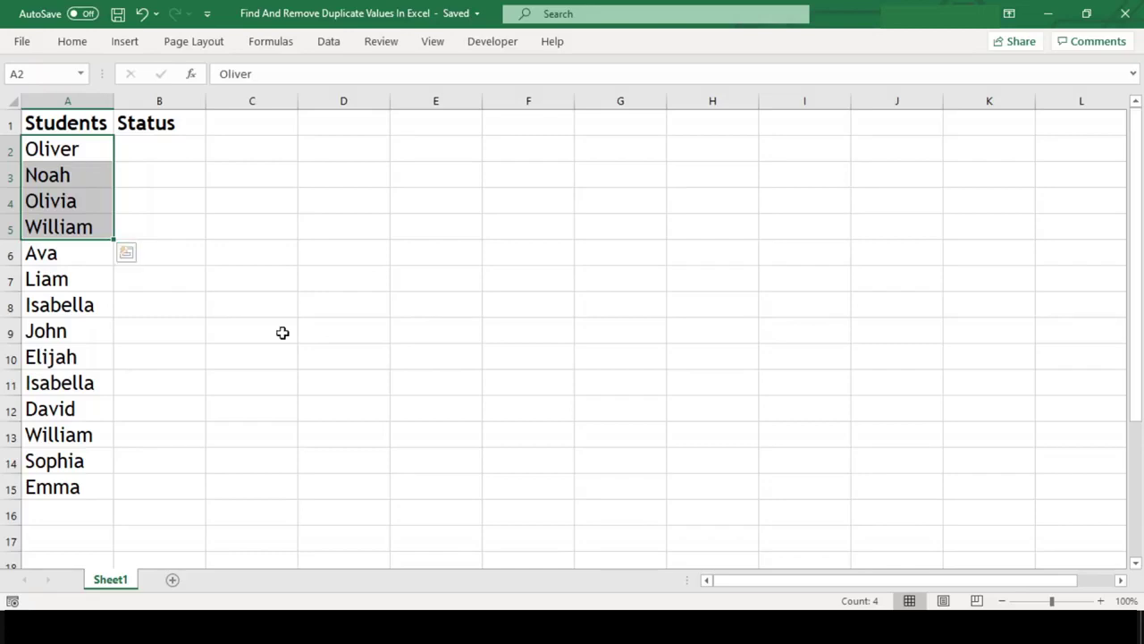
pyautogui.hotkey('shift', 'Down')
pyautogui.hotkey('shift', 'Down')
pyautogui.hotkey('shift', 'Down')
pyautogui.hotkey('shift', 'Down')
pyautogui.hotkey('shift', 'Down')
pyautogui.hotkey('shift', 'Down')
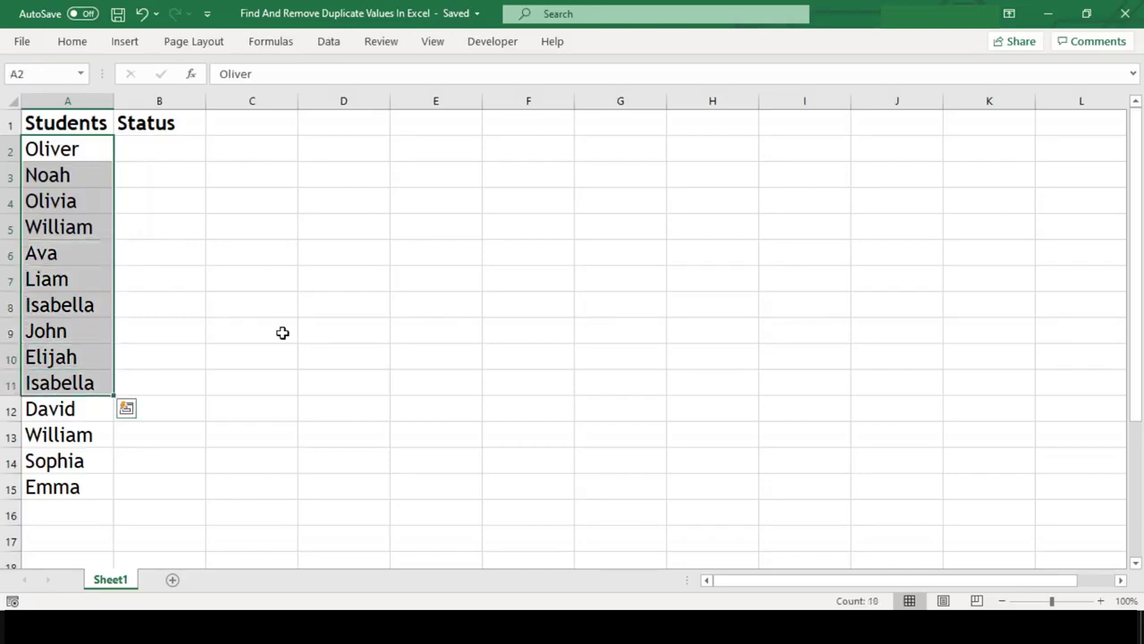
pyautogui.click(94, 308)
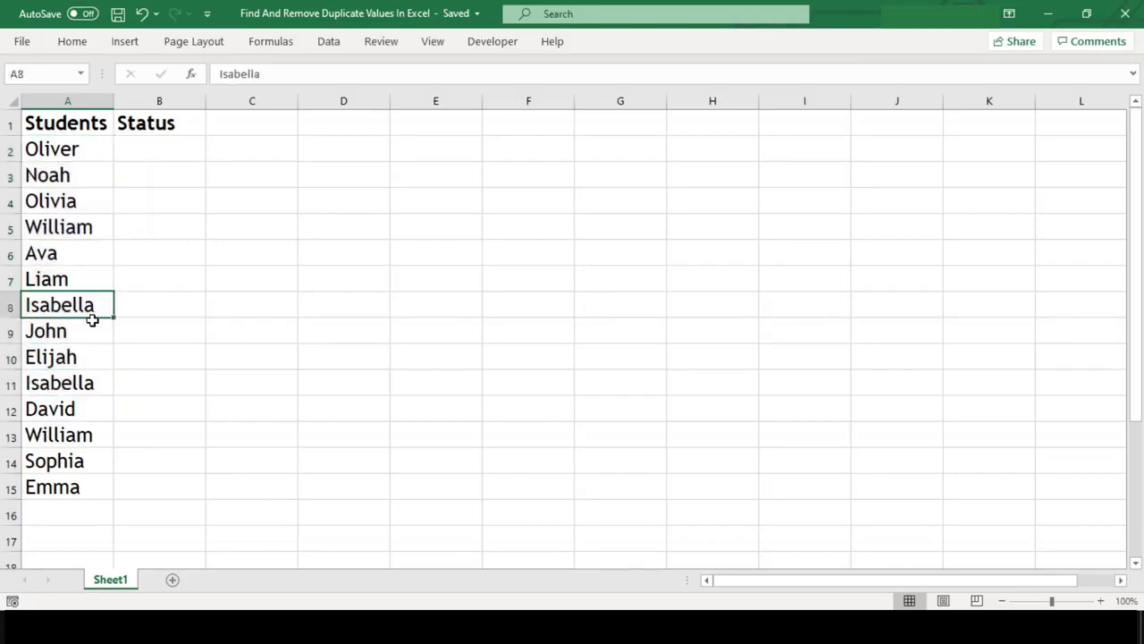
pyautogui.keyDown('ctrl'); pyautogui.click(100, 385); pyautogui.keyUp('ctrl')
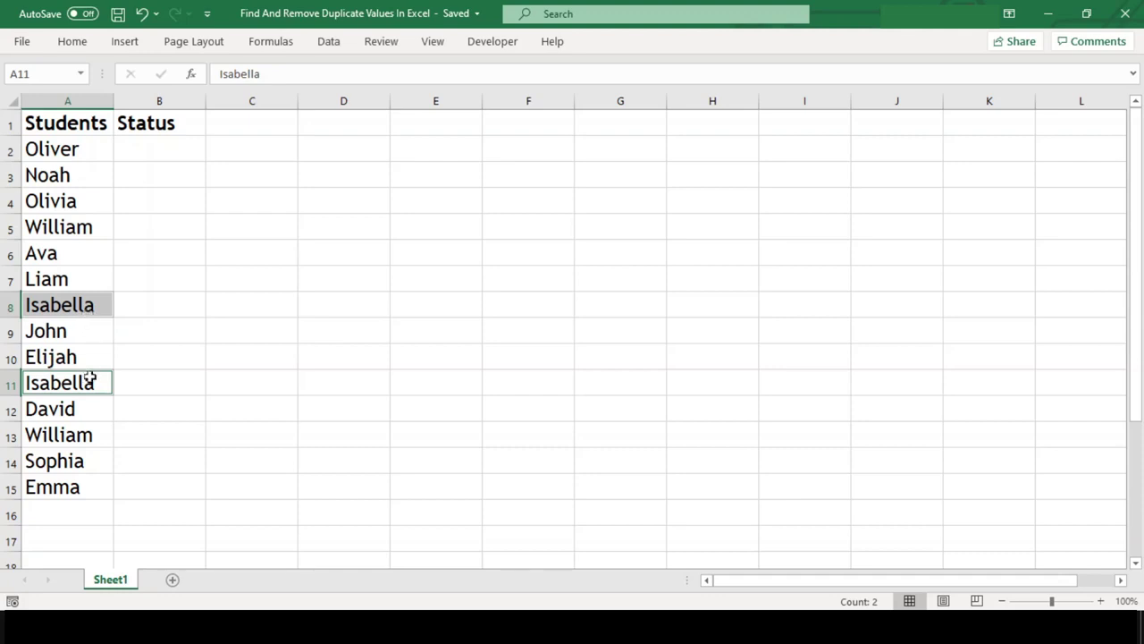
pyautogui.click(103, 227)
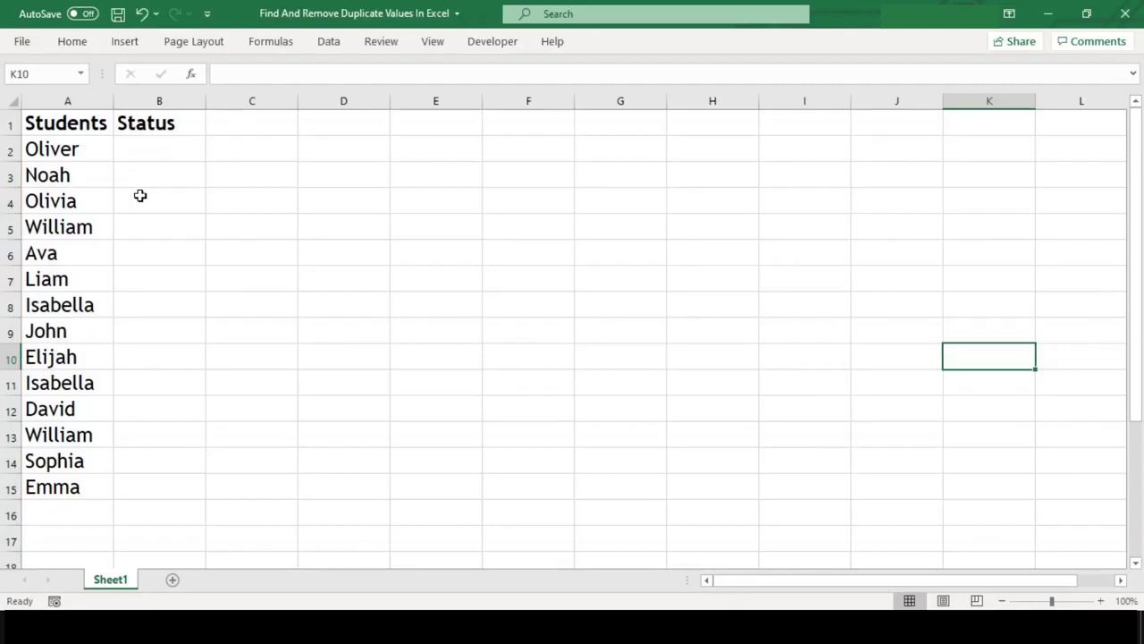
pyautogui.click(85, 126)
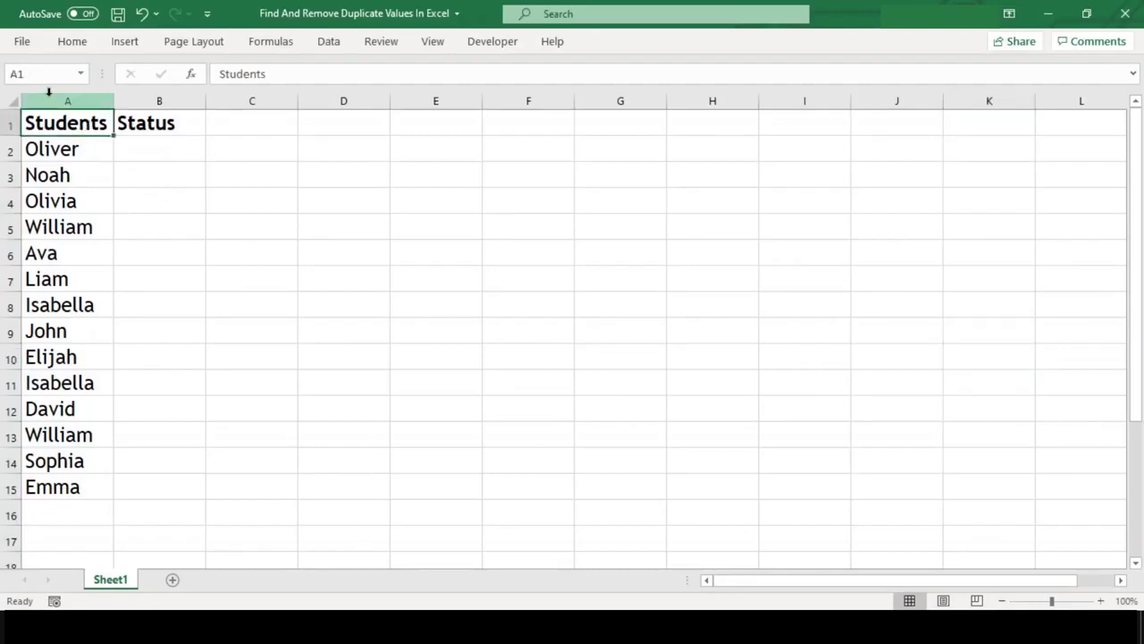
pyautogui.moveTo(63, 127); pyautogui.dragTo(77, 478)
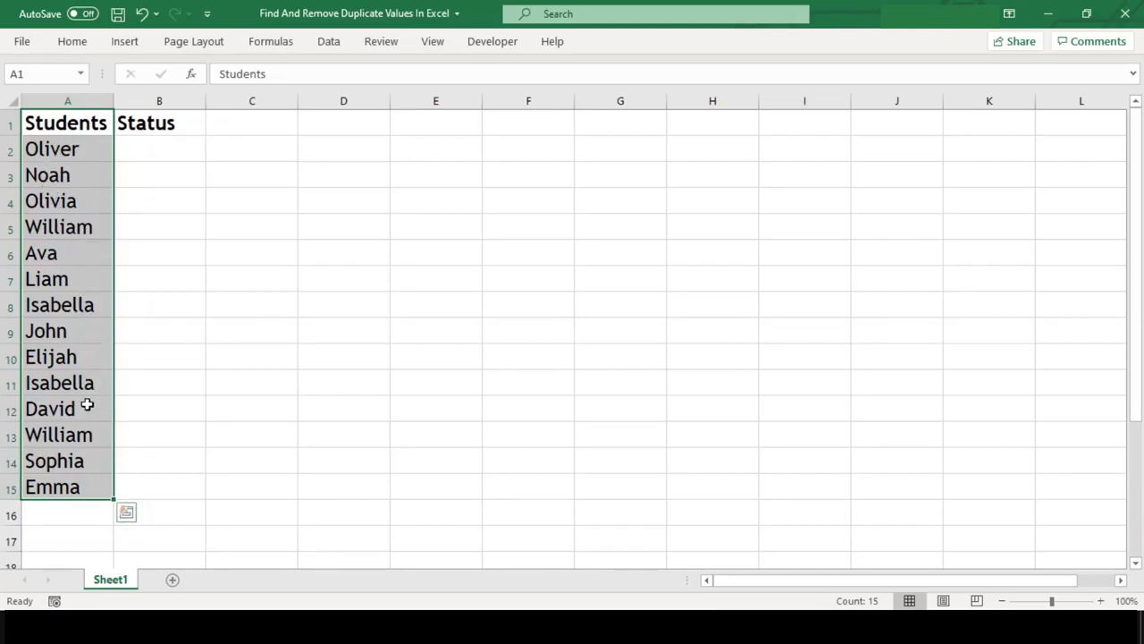
pyautogui.click(330, 248)
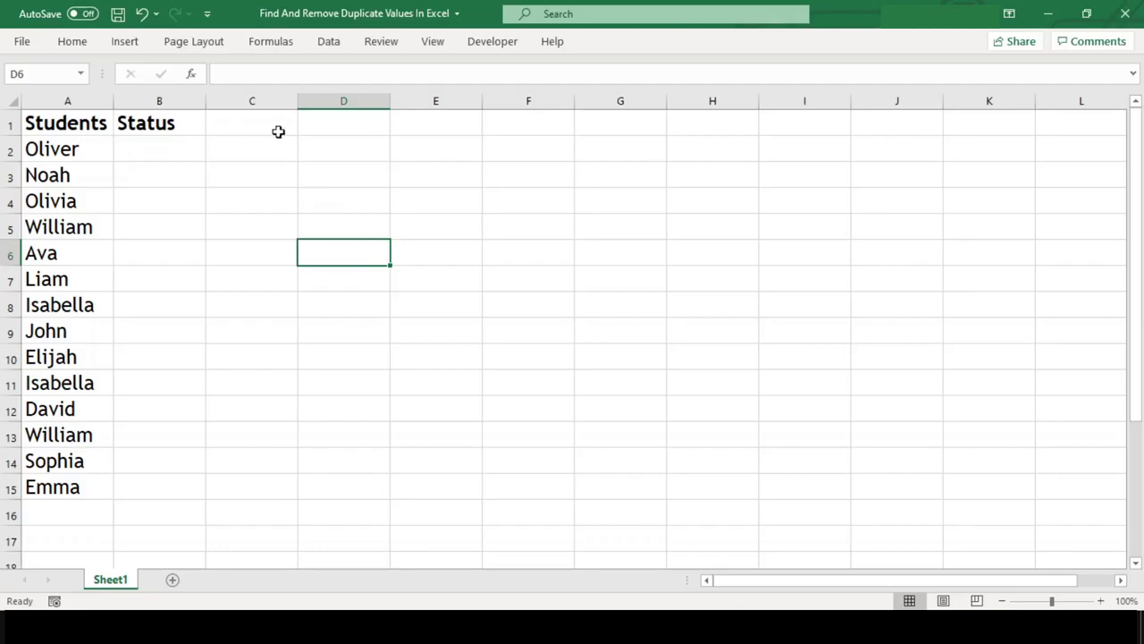
# Enter =IF(COUNTIF(A2:A15,A2)>1,"Duplicate","") in B2 and return to that cell
pyautogui.click(179, 154)
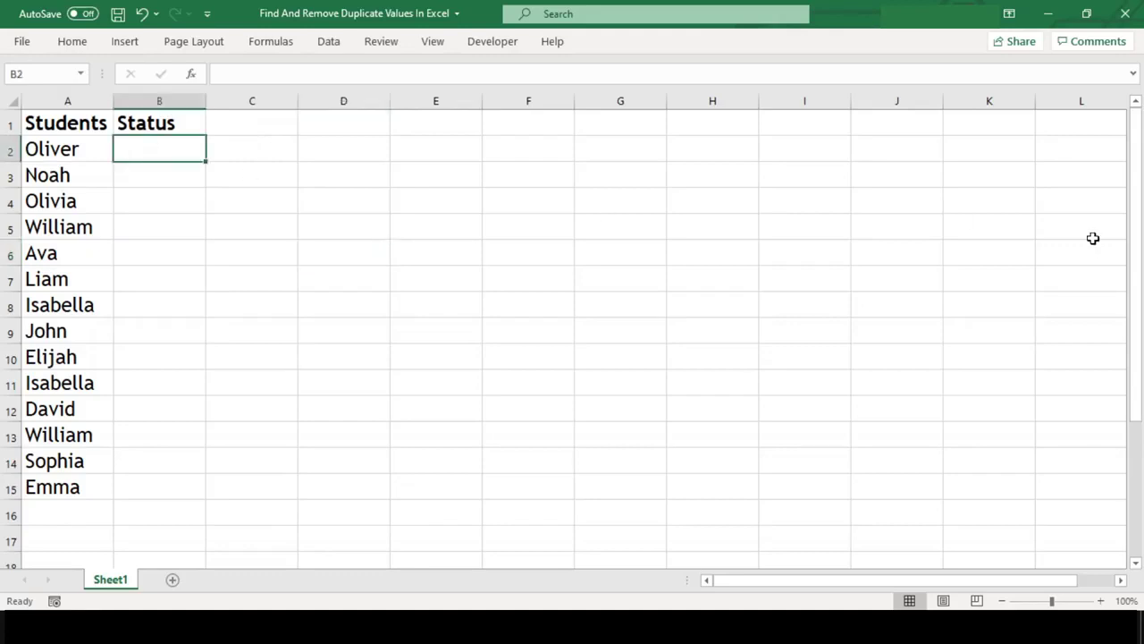
pyautogui.write('=IF')
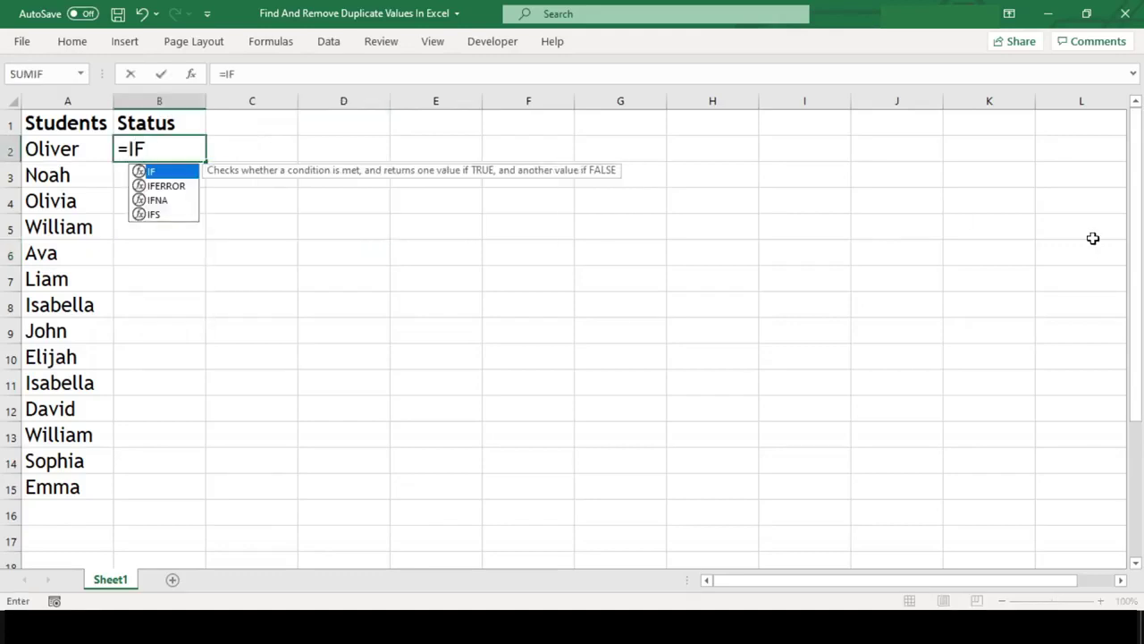
pyautogui.write('(C')
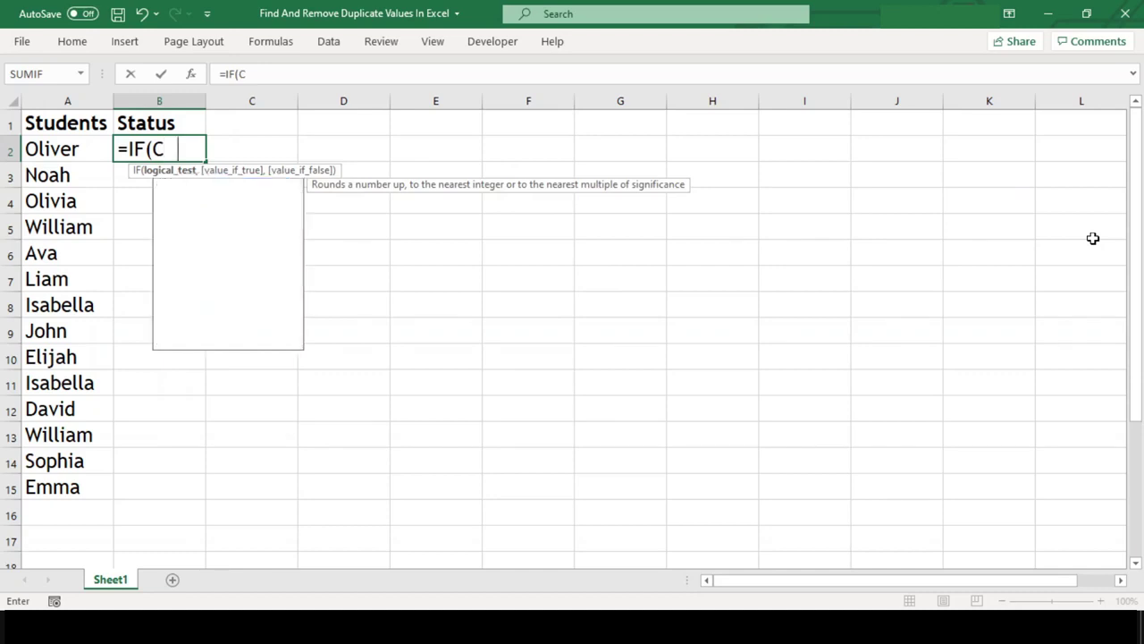
pyautogui.write('OUNTIF(')
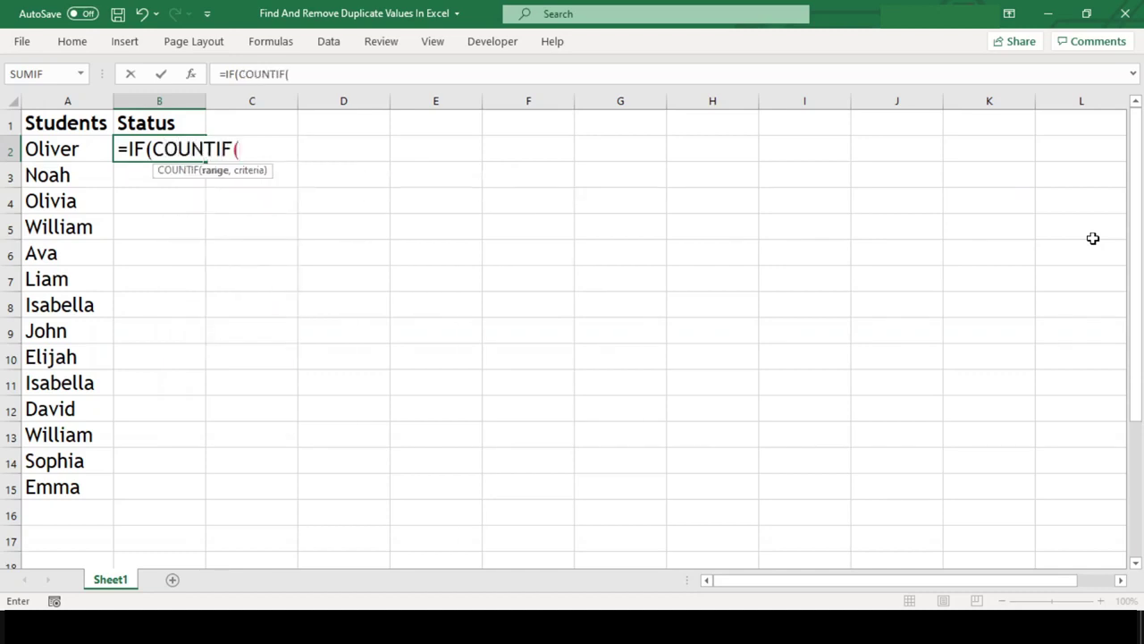
pyautogui.press('Left')
pyautogui.hotkey('ctrl', 'shift', 'Down')
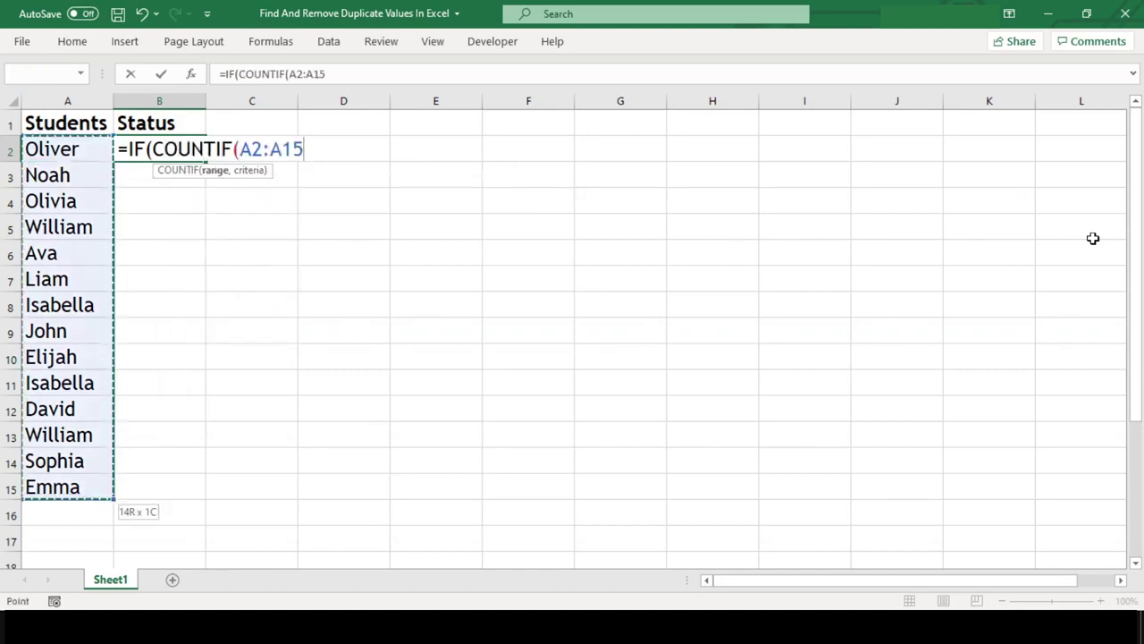
pyautogui.write(',')
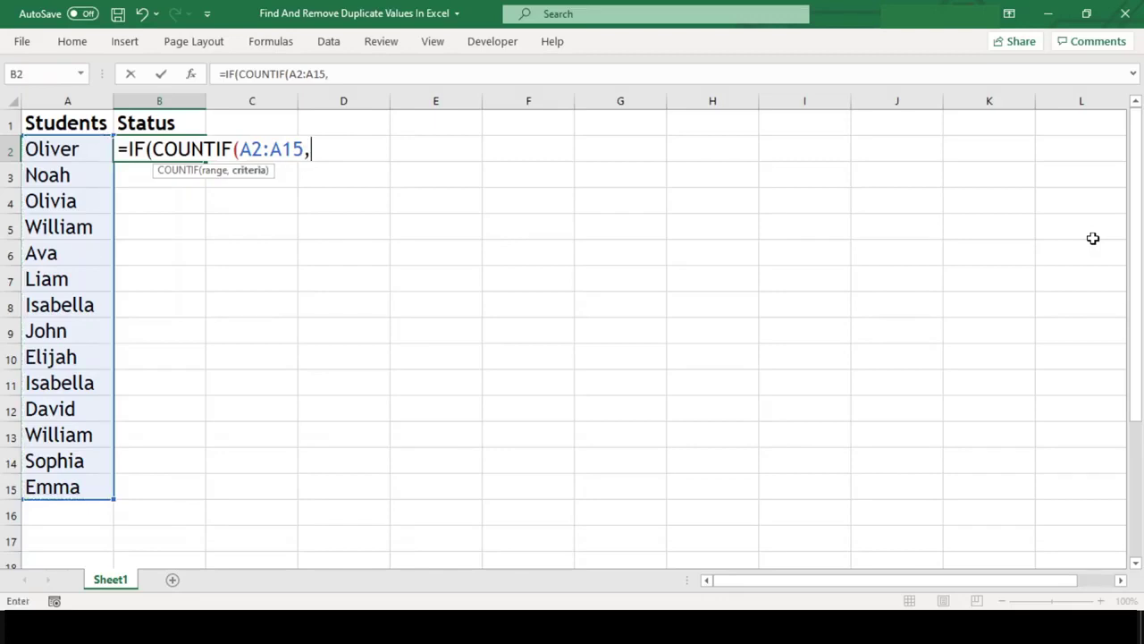
pyautogui.press('Left')
pyautogui.write(',')
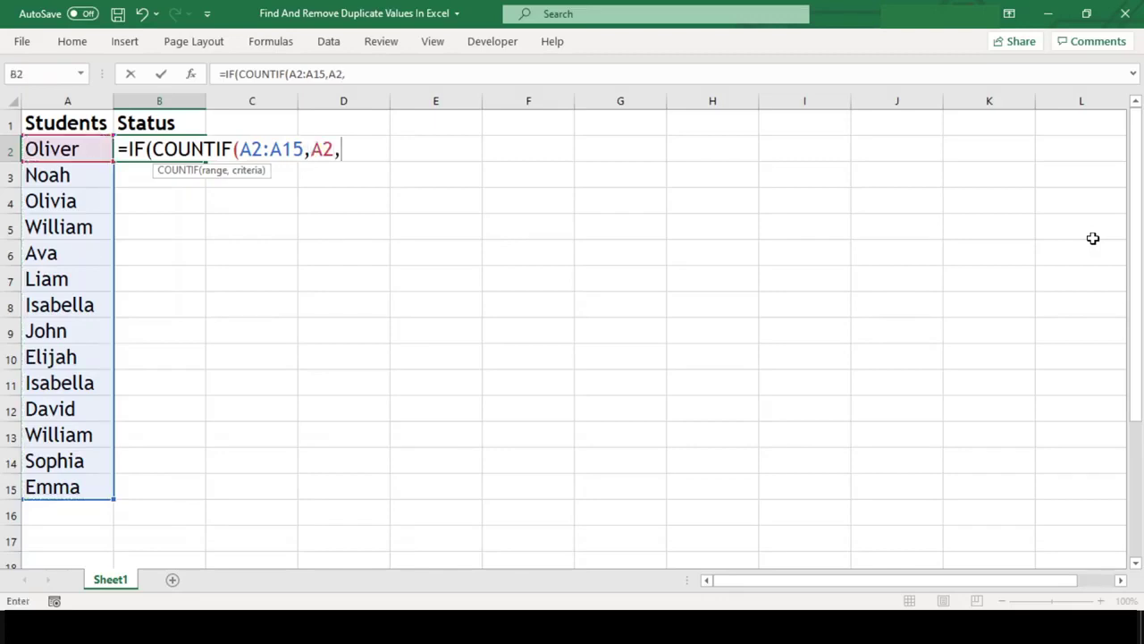
pyautogui.press('BackSpace')
pyautogui.write(')')
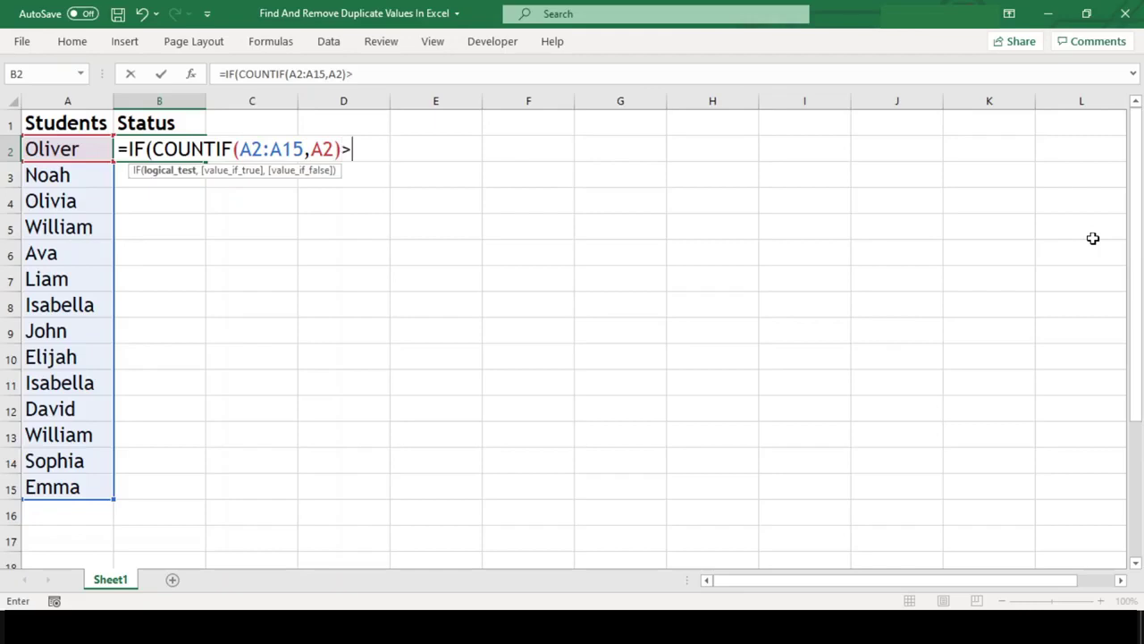
pyautogui.write('>1,')
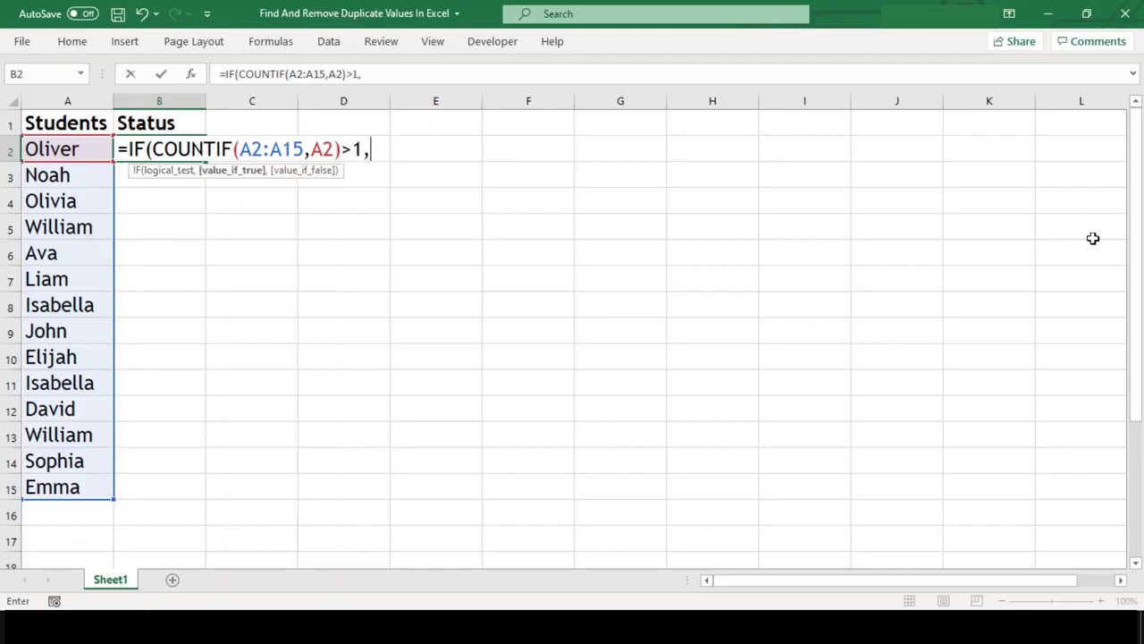
pyautogui.write('"Duplicate')
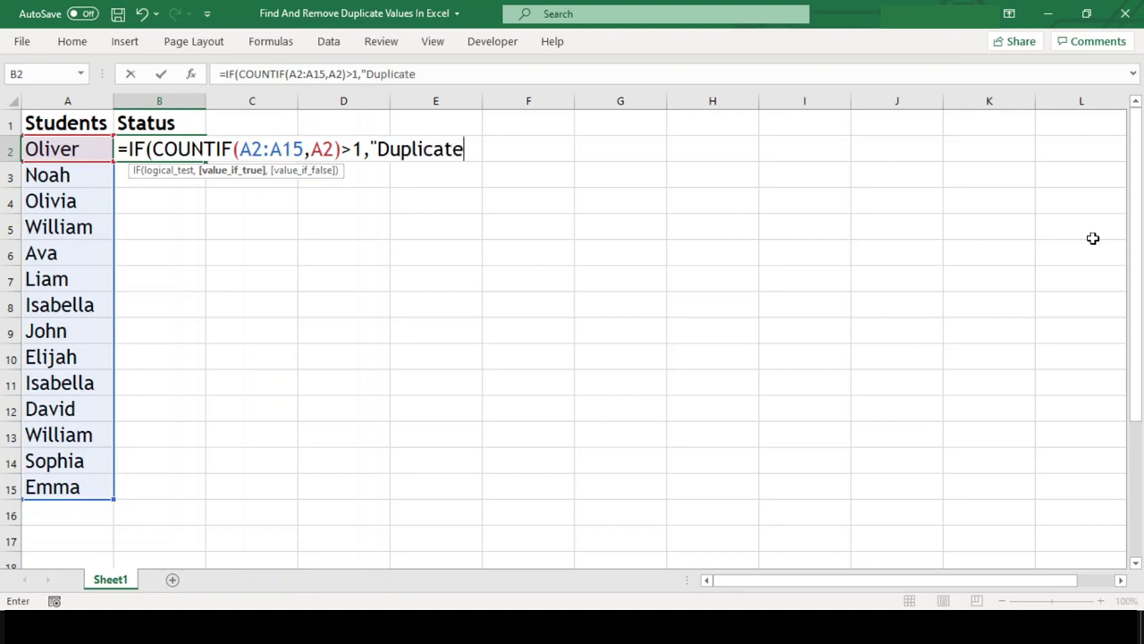
pyautogui.write('",')
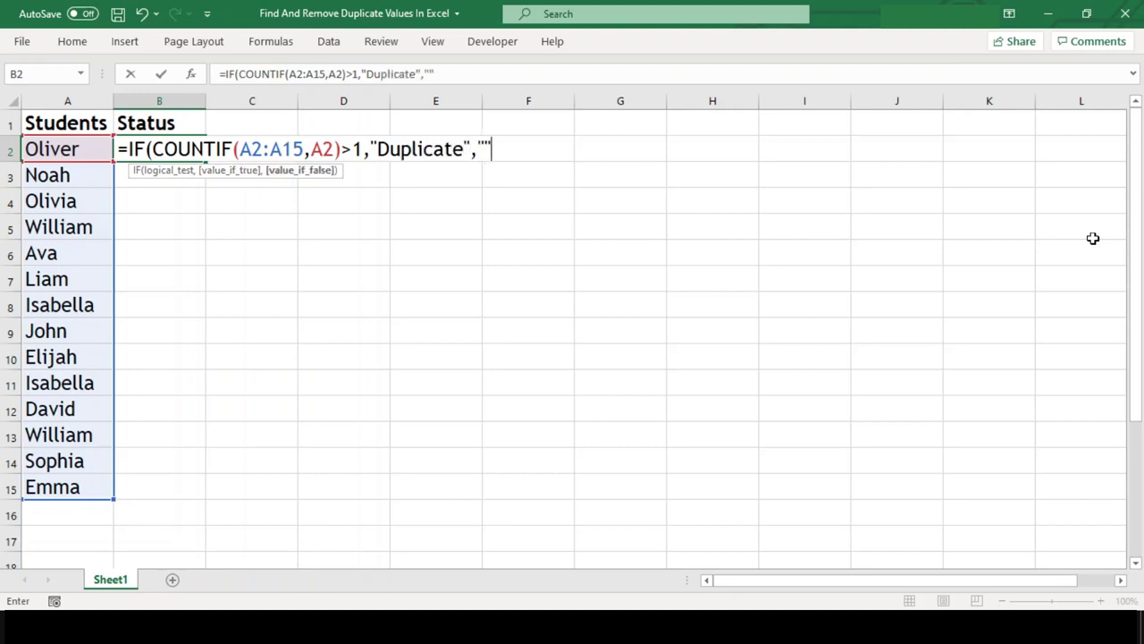
pyautogui.write('"")')
pyautogui.press('Return')
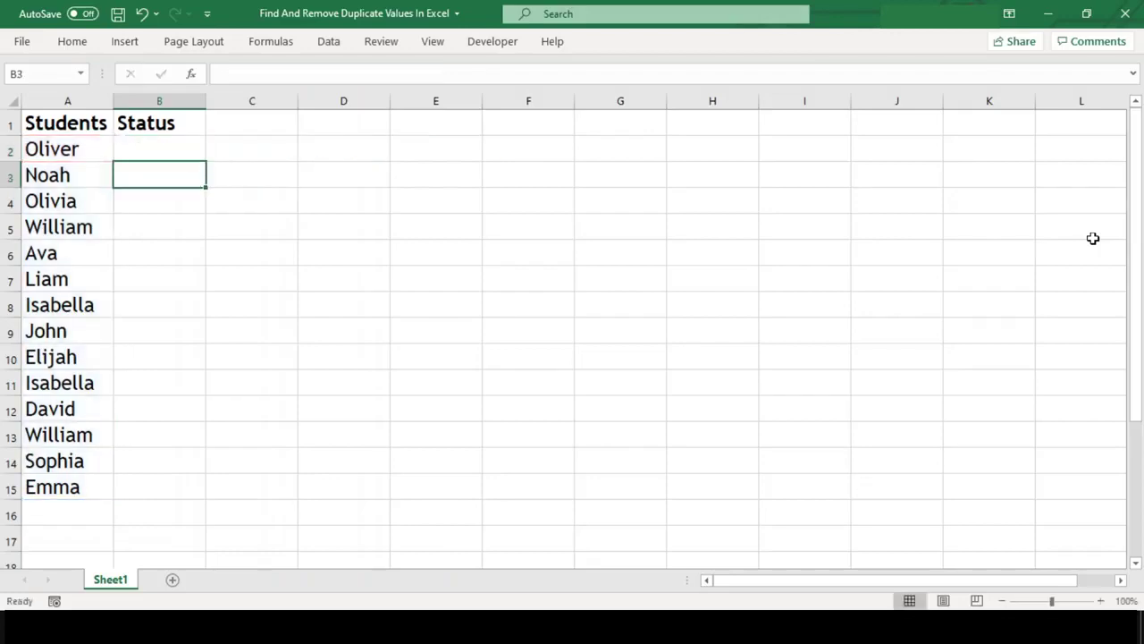
pyautogui.press('Up')
pyautogui.press('F2')
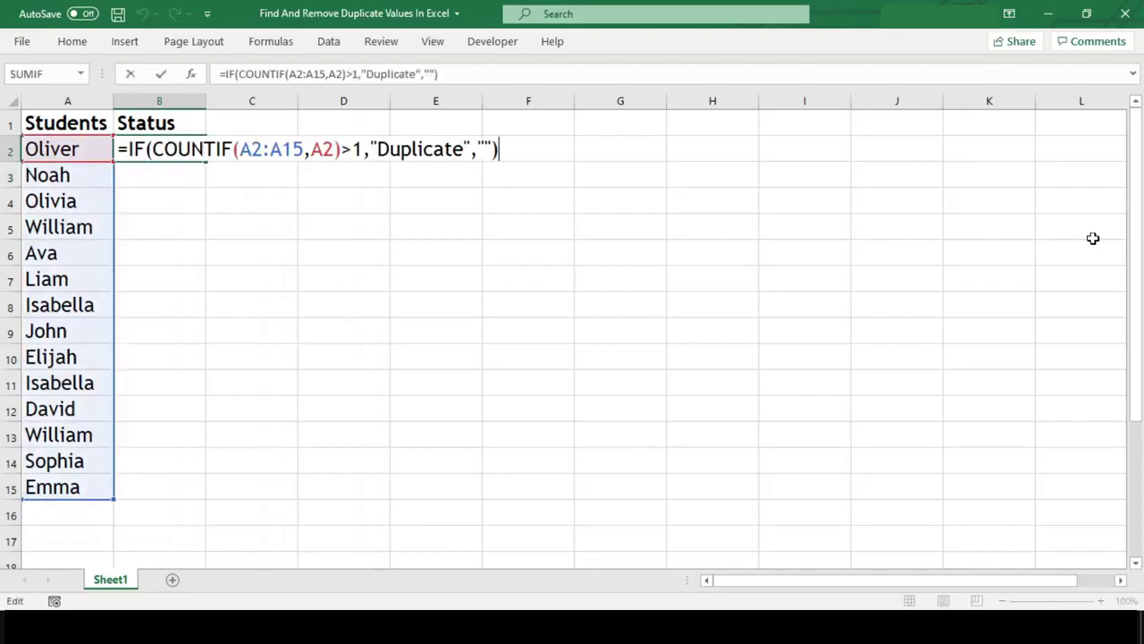
pyautogui.click(251, 148)
pyautogui.press('F4')
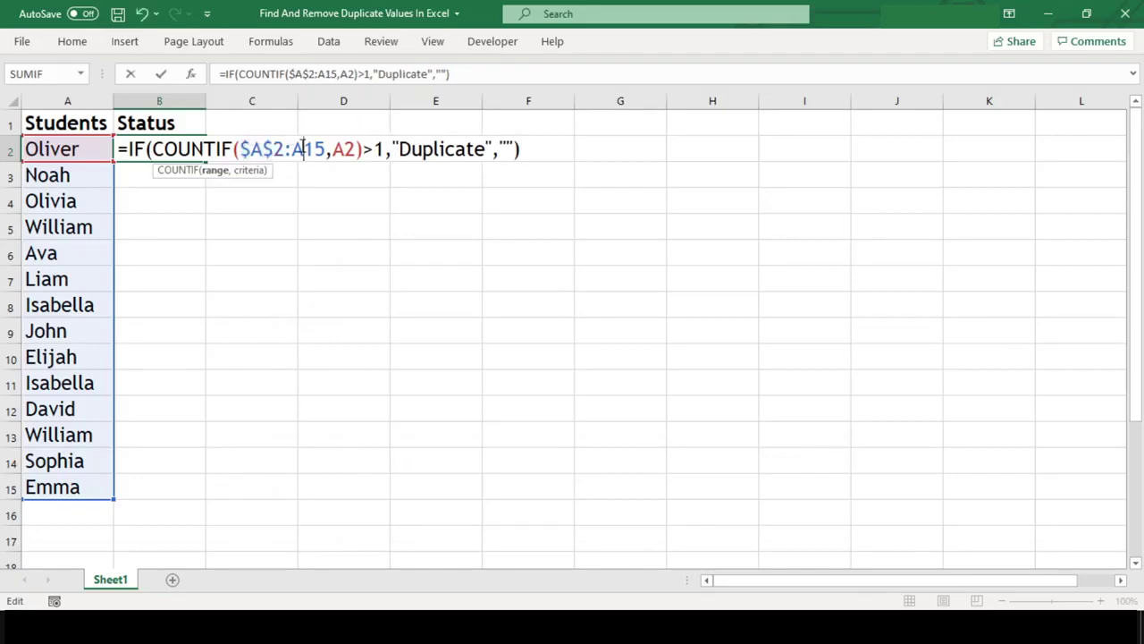
pyautogui.doubleClick(301, 149)
pyautogui.press('F4')
pyautogui.hotkey('ctrl', 'Return')
pyautogui.scroll(-1, 301, 146)
pyautogui.hotkey('ctrl', 'c')
pyautogui.hotkey('shift', 'Down')
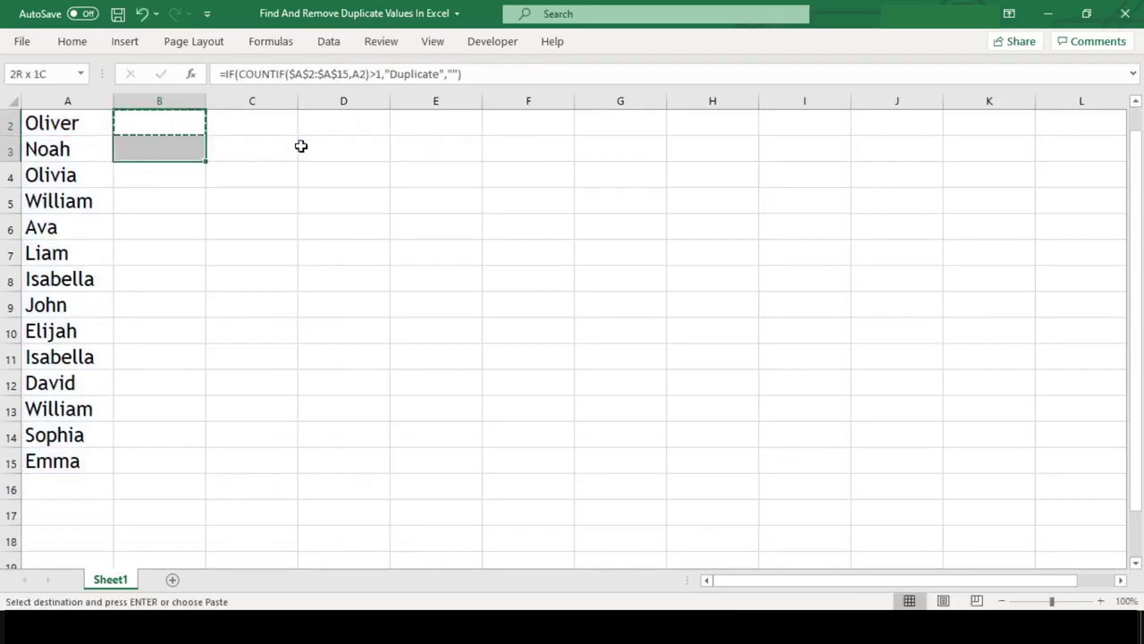
pyautogui.hotkey('shift', 'Down')
pyautogui.hotkey('shift', 'Down')
pyautogui.hotkey('shift', 'Down')
pyautogui.hotkey('shift', 'Down')
pyautogui.hotkey('shift', 'Down')
pyautogui.hotkey('shift', 'Down')
pyautogui.hotkey('shift', 'Down')
pyautogui.hotkey('shift', 'Down')
pyautogui.hotkey('shift', 'Down')
pyautogui.hotkey('shift', 'Down')
pyautogui.hotkey('shift', 'Down')
pyautogui.hotkey('shift', 'Down')
pyautogui.press('Return')
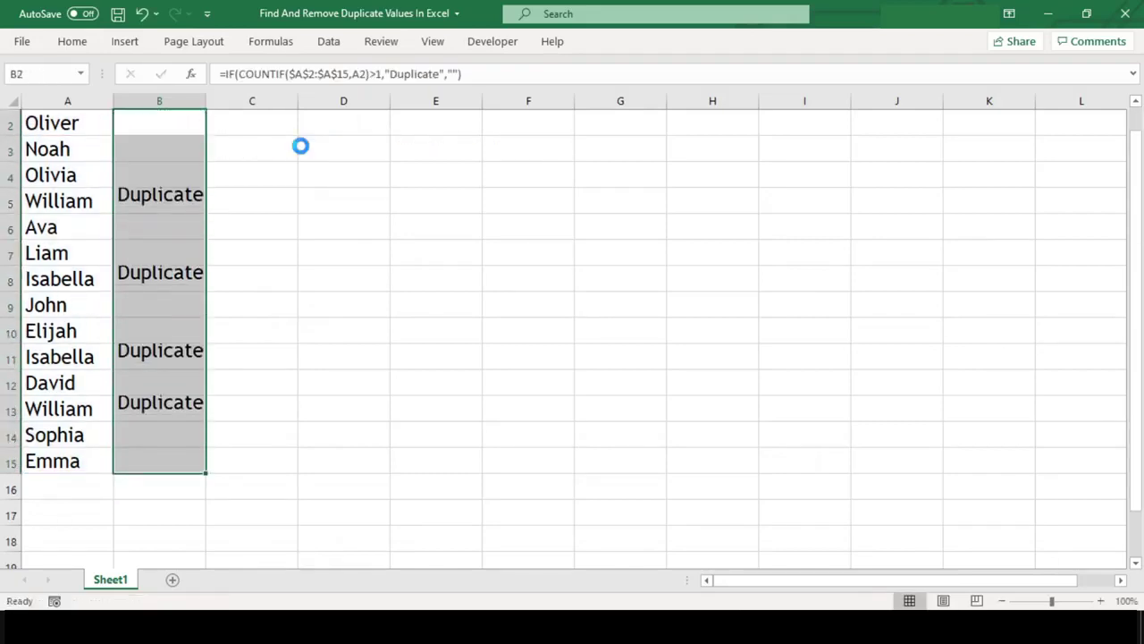
pyautogui.press('Up')
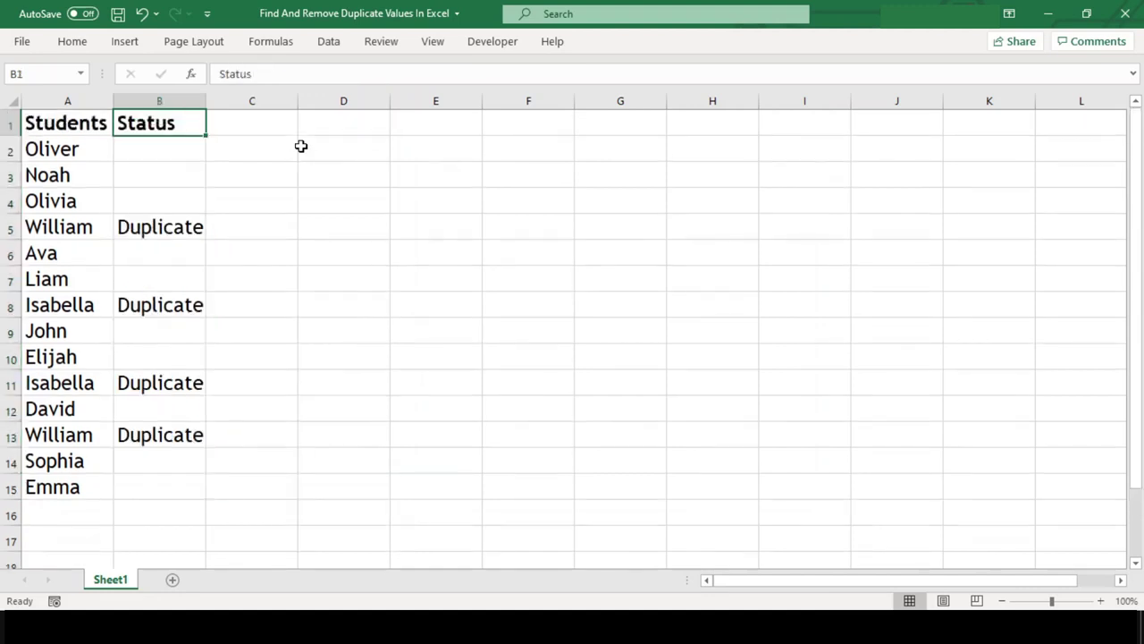
pyautogui.click(103, 230)
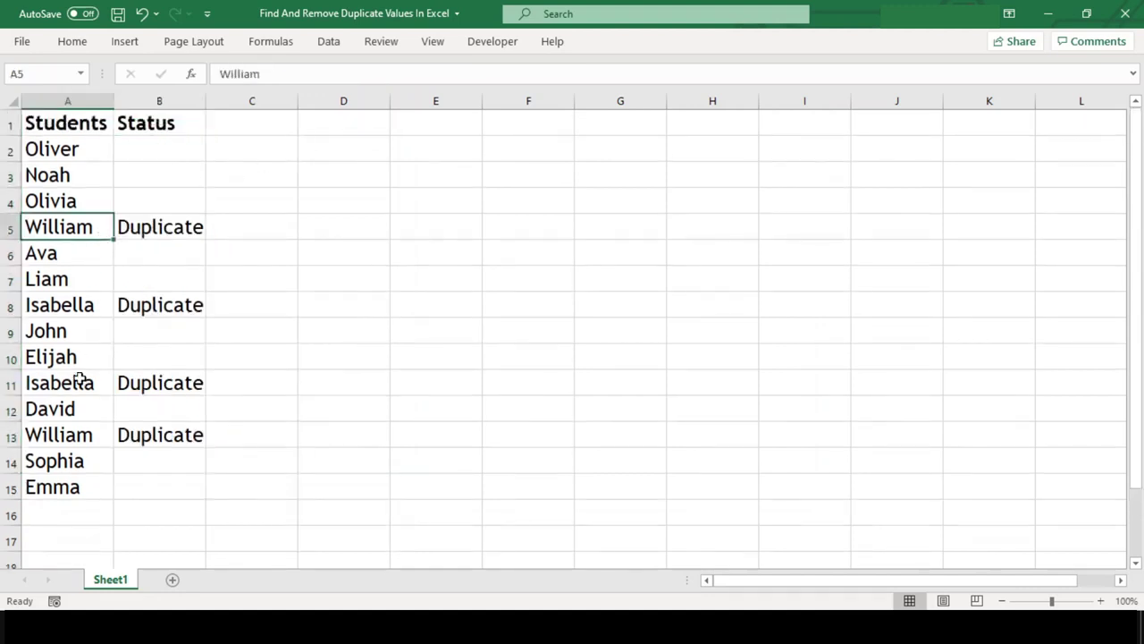
pyautogui.click(83, 435)
pyautogui.click(86, 387)
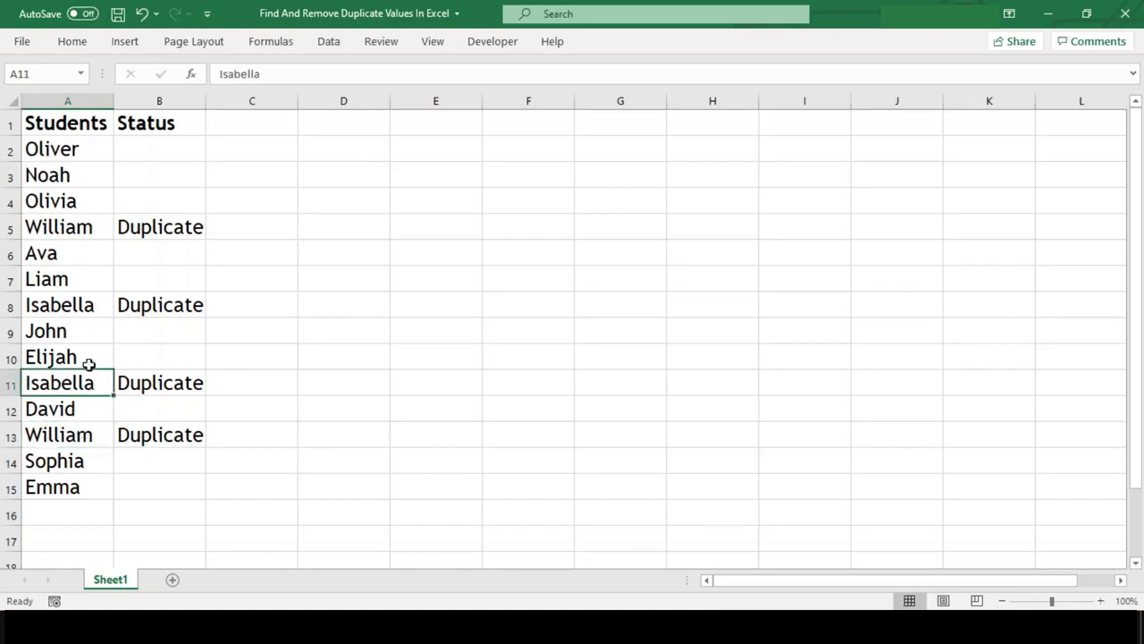
pyautogui.click(89, 307)
# Select the names A2:A15 and open Conditional Formatting's Highlight Cells Rules menu
pyautogui.click(333, 288)
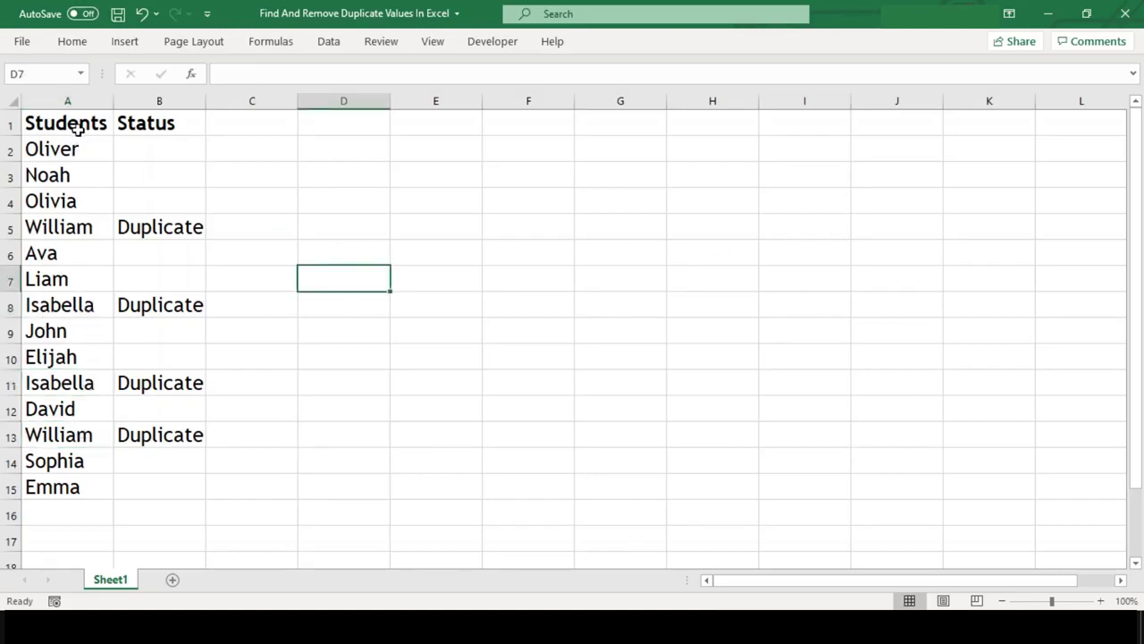
pyautogui.moveTo(85, 148); pyautogui.dragTo(78, 485)
pyautogui.click(89, 42)
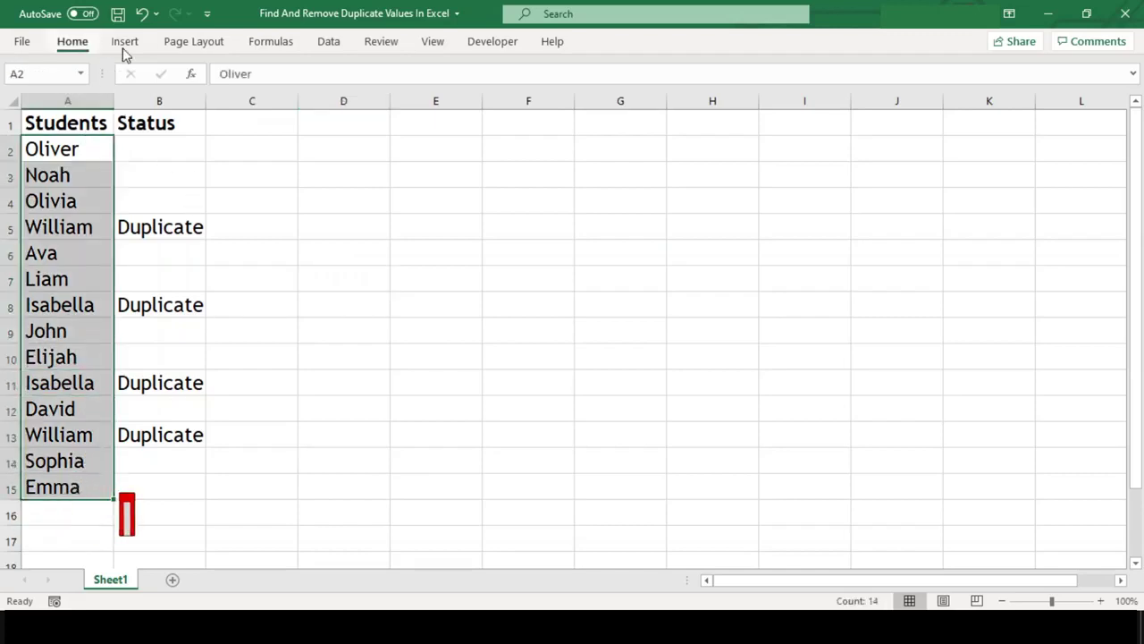
pyautogui.click(685, 108)
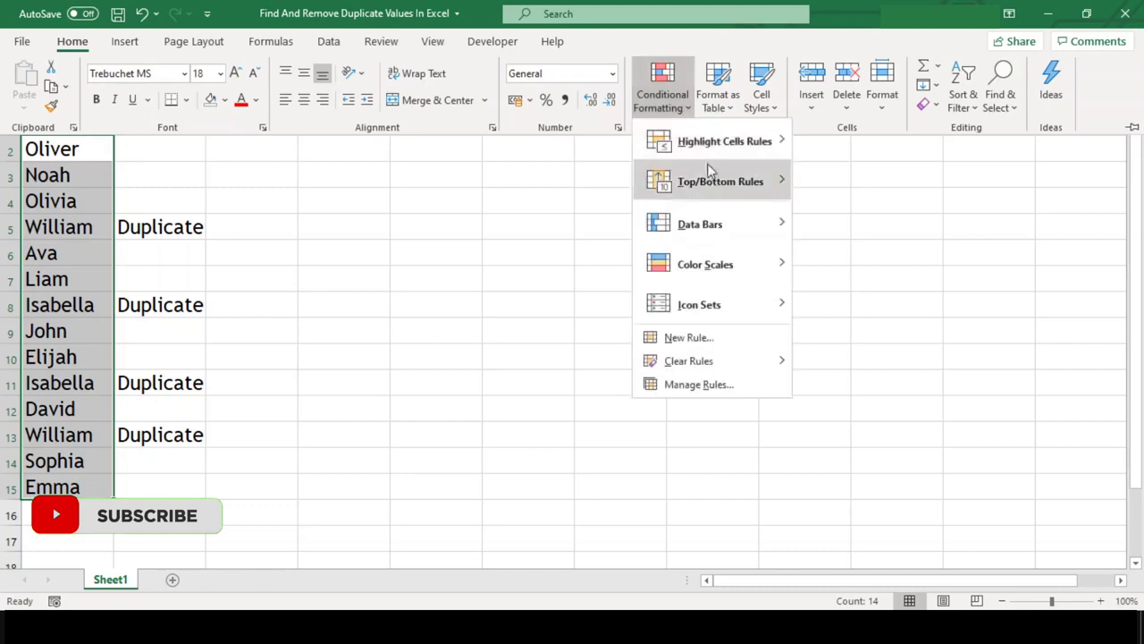
pyautogui.moveTo(746, 158)
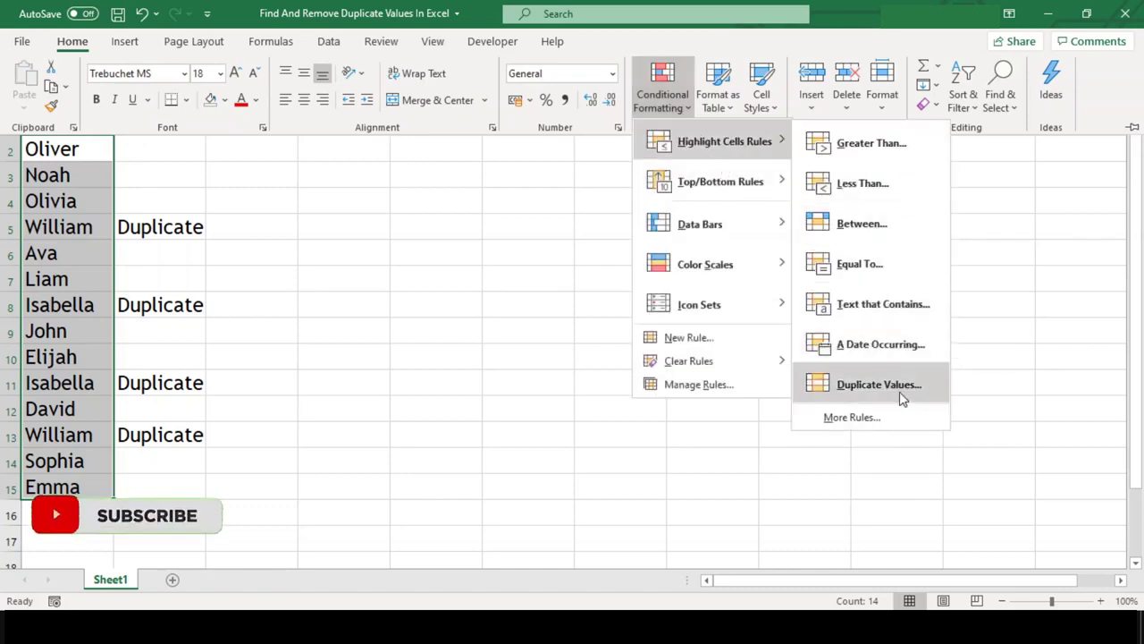
# Apply a Duplicate Values rule with Light Red Fill with Dark Red Text
pyautogui.click(930, 398)
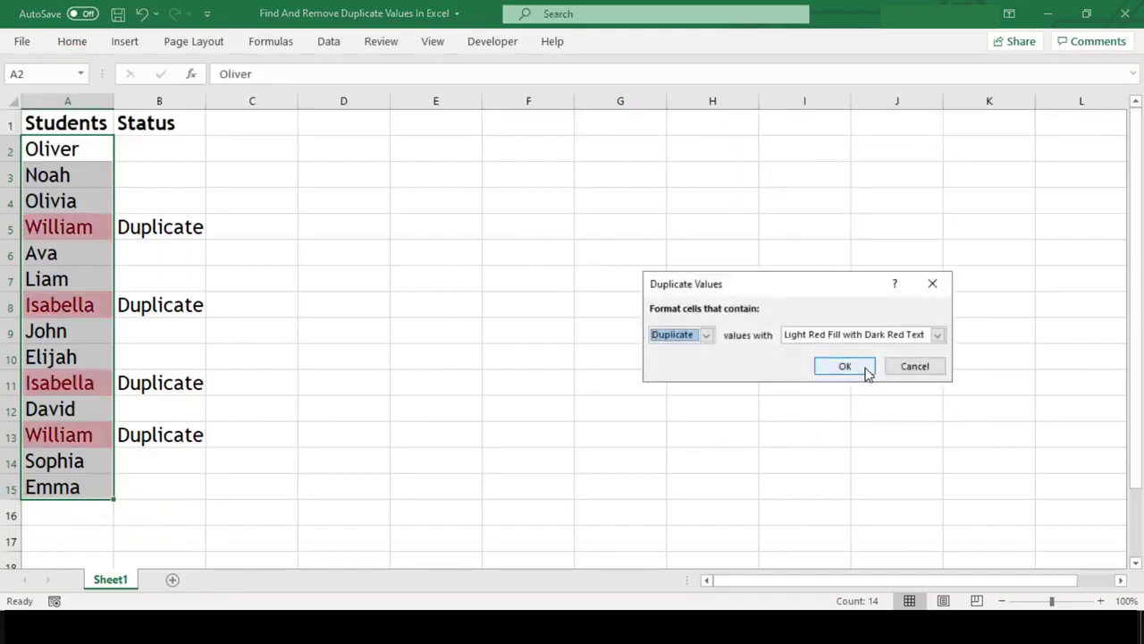
pyautogui.click(936, 335)
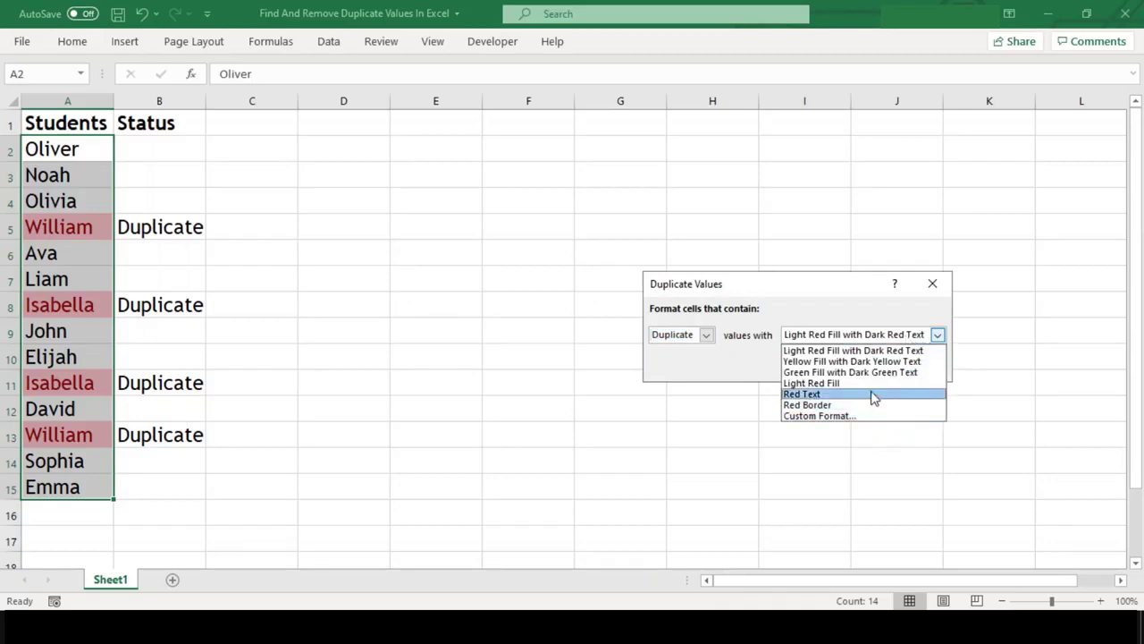
pyautogui.click(856, 333)
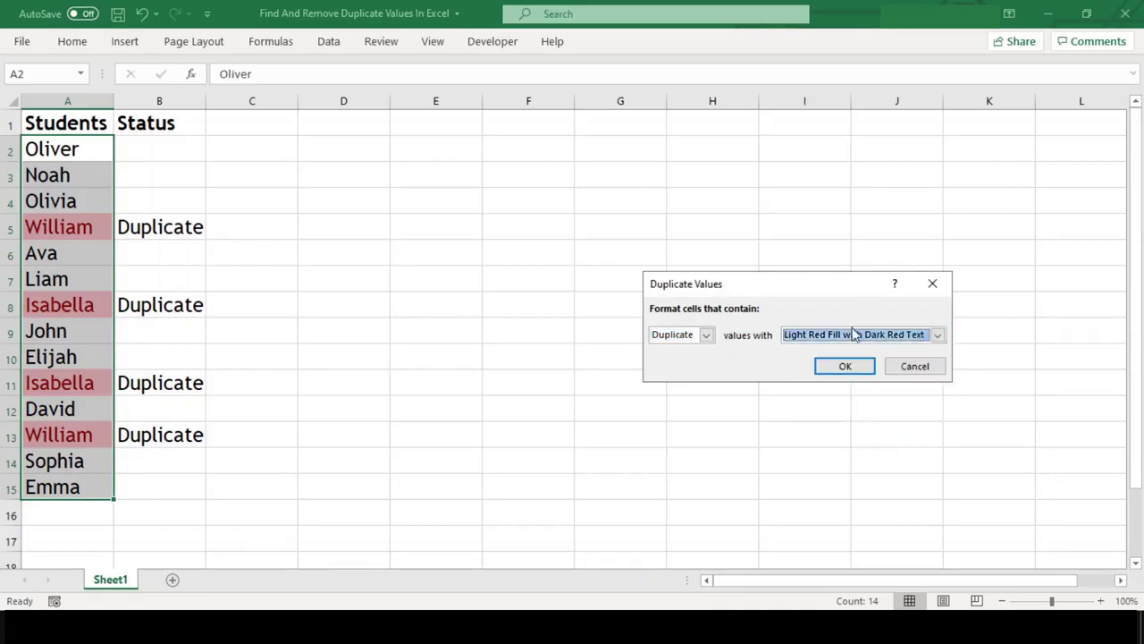
pyautogui.click(856, 368)
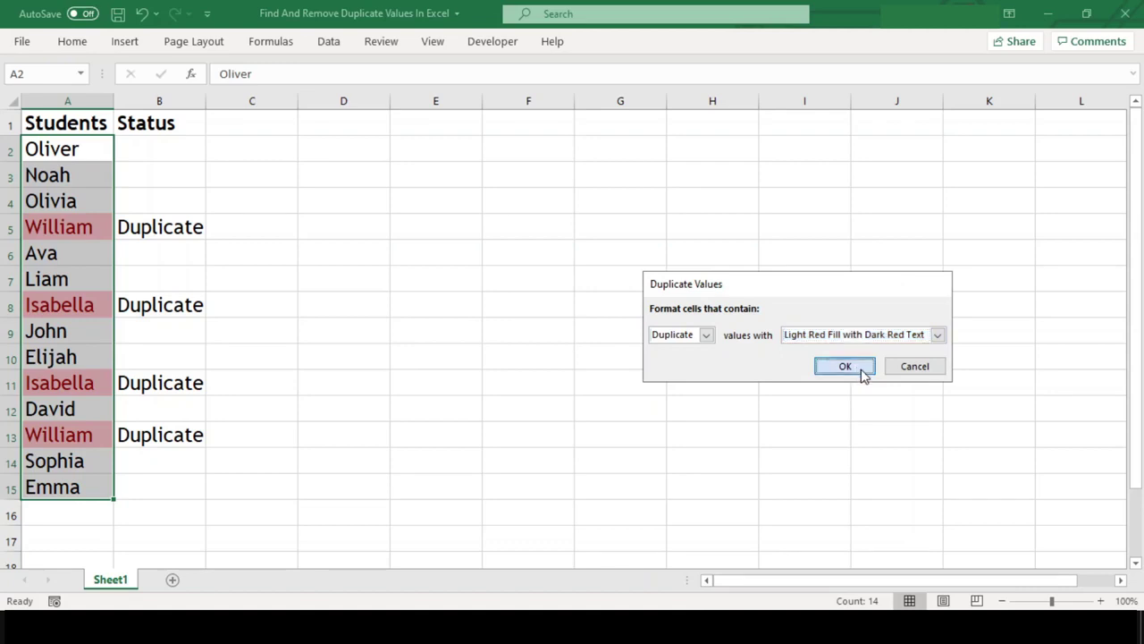
# Inspect the highlighted William and Isabella cells, then undo the highlighting
pyautogui.click(394, 341)
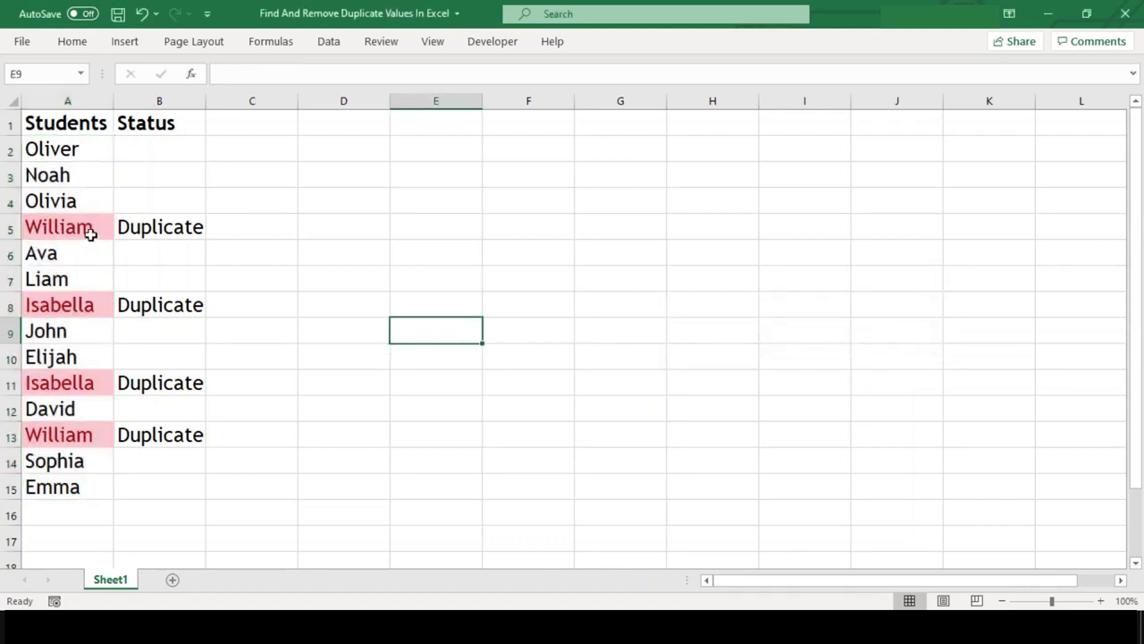
pyautogui.moveTo(89, 231); pyautogui.dragTo(92, 306)
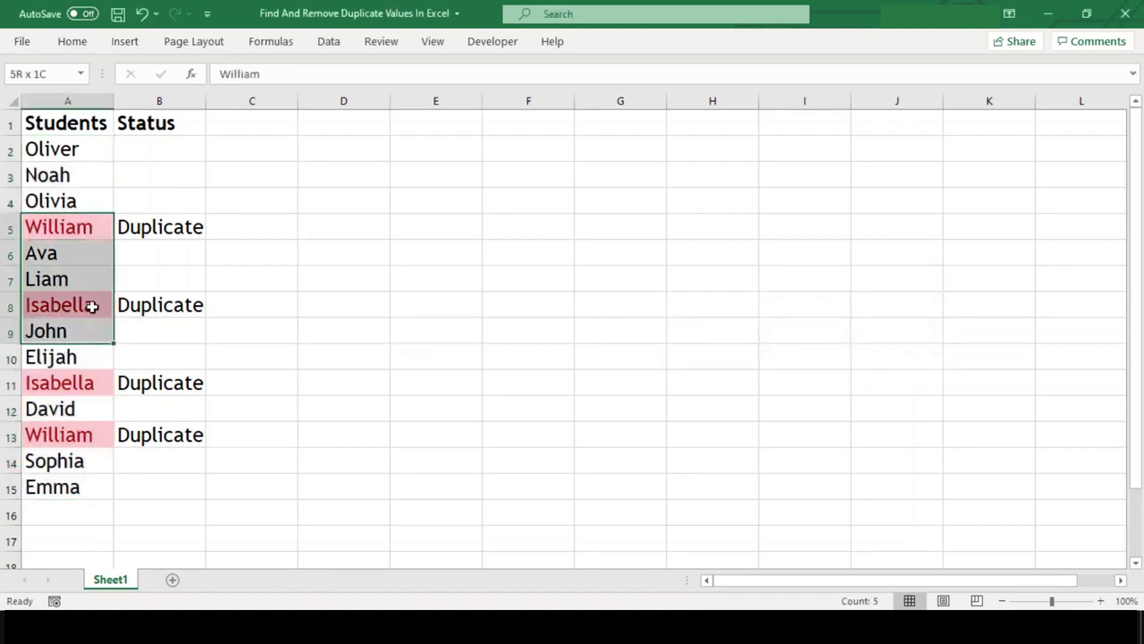
pyautogui.click(76, 227)
pyautogui.keyDown('ctrl'); pyautogui.click(87, 431); pyautogui.keyUp('ctrl')
pyautogui.click(89, 384)
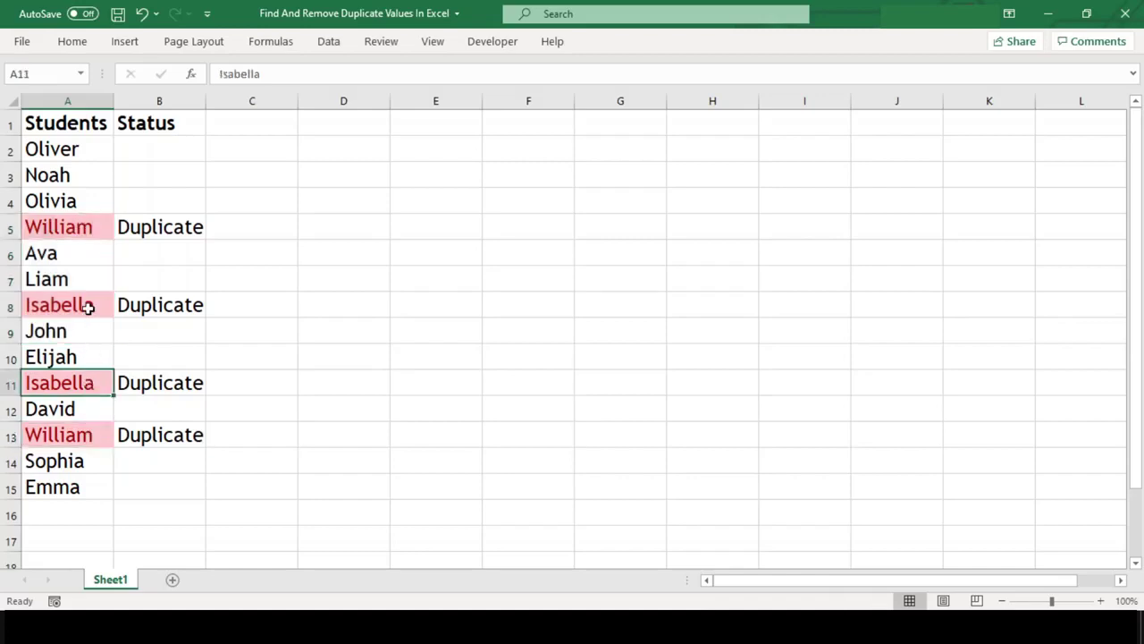
pyautogui.click(86, 304)
pyautogui.click(367, 261)
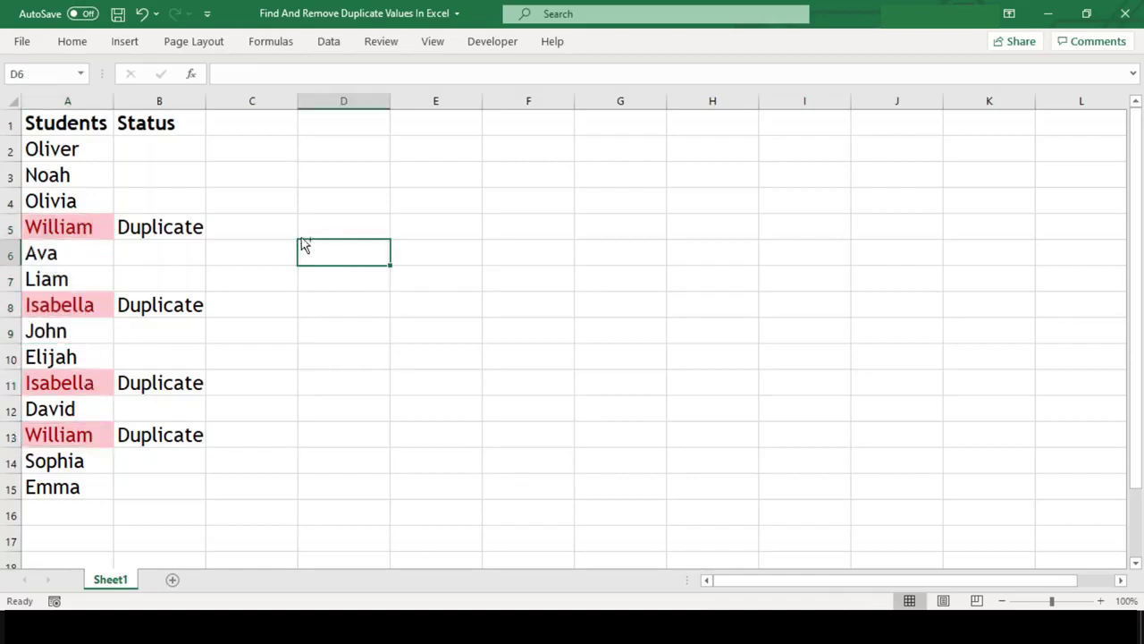
pyautogui.hotkey('ctrl', 'z')
pyautogui.hotkey('ctrl', 'q')
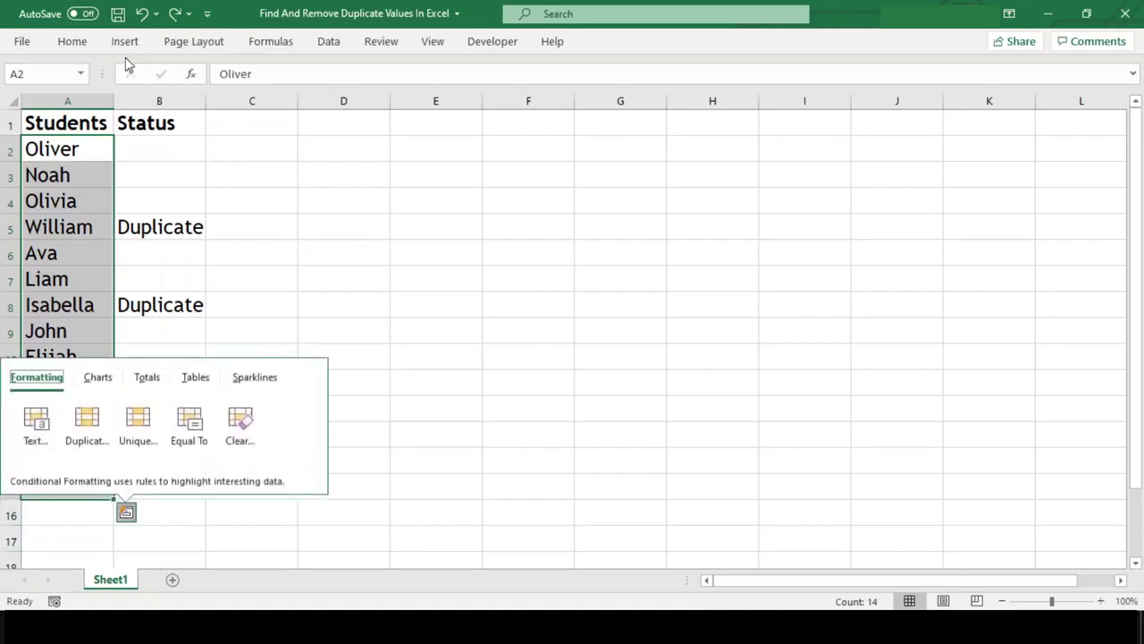
# Open the VBA editor with Alt+F11 and scroll through the FindDuplicateValues macro code
pyautogui.click(506, 281)
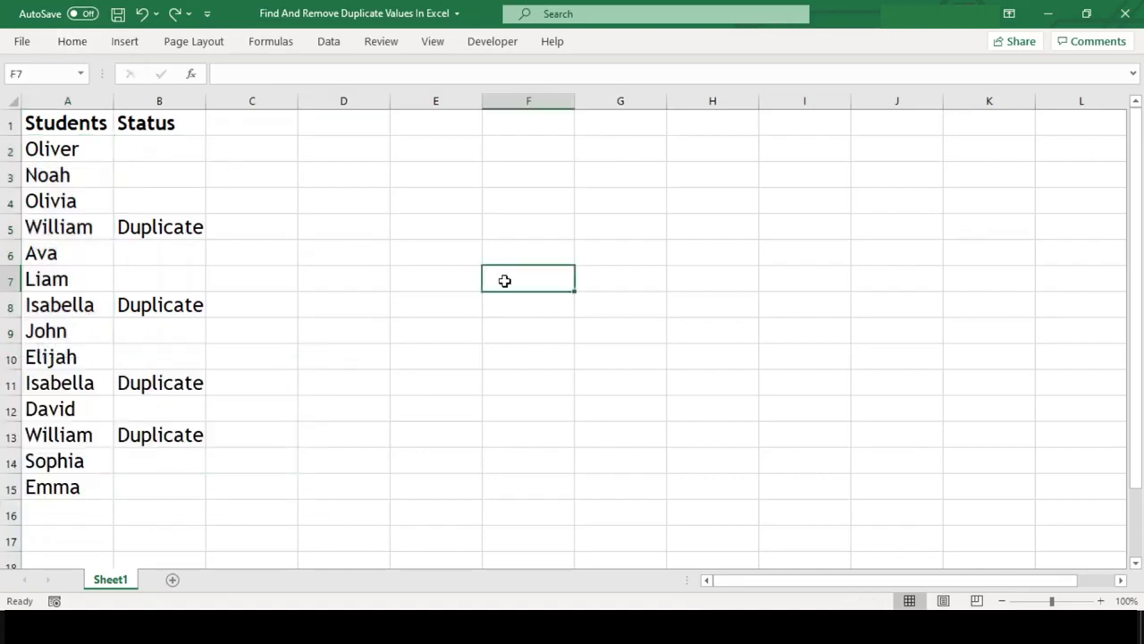
pyautogui.hotkey('alt', 'F11')
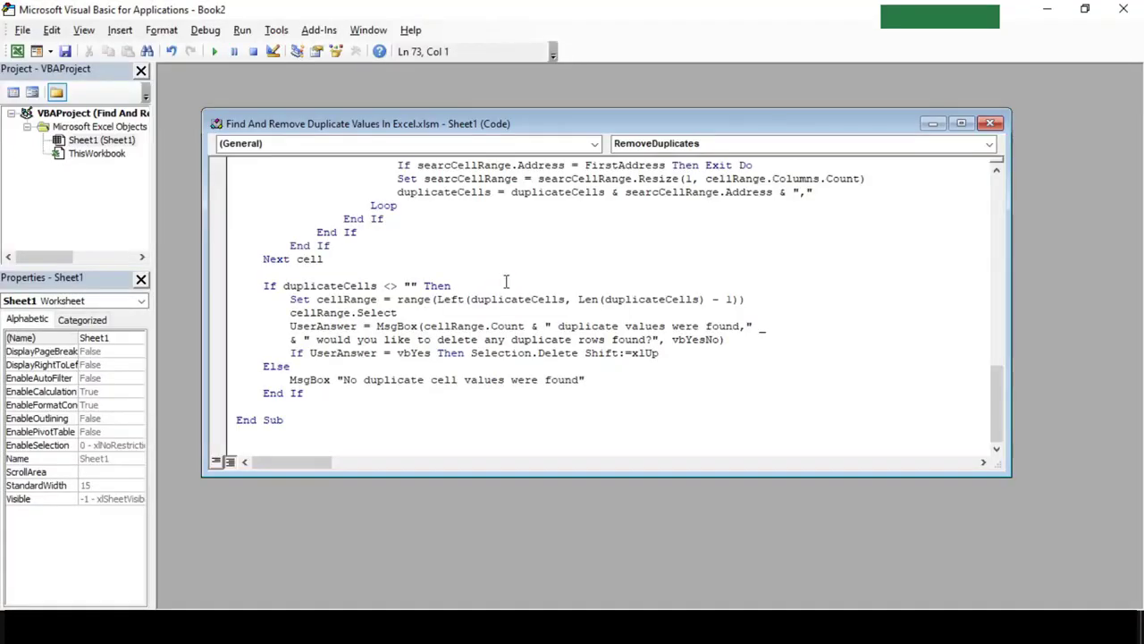
pyautogui.scroll(15, 505, 281)
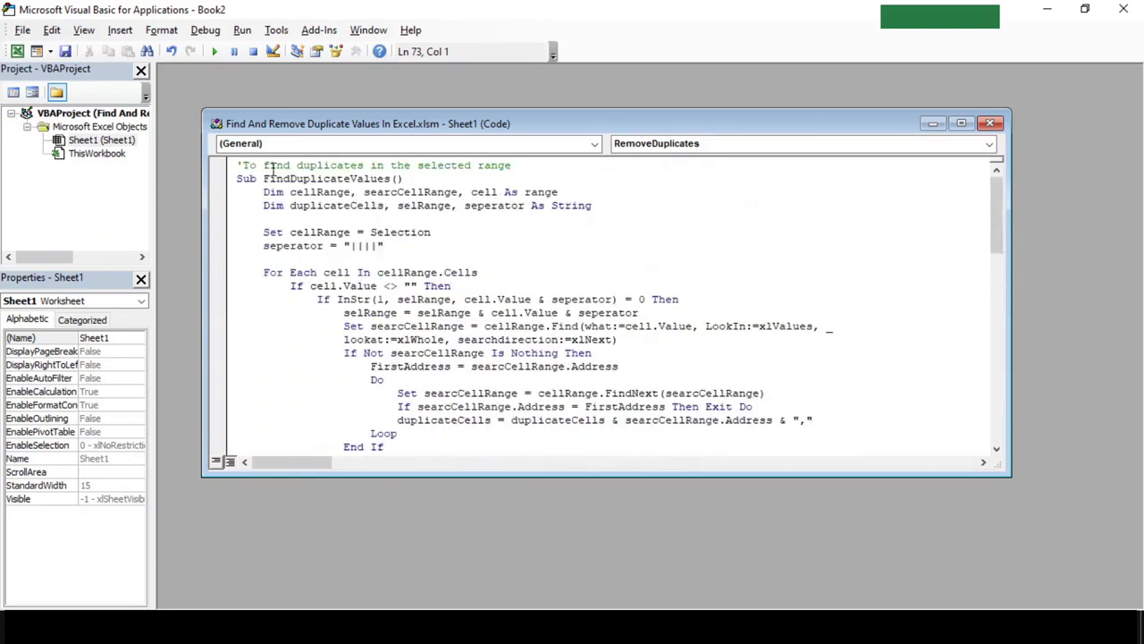
pyautogui.moveTo(242, 167); pyautogui.dragTo(523, 367)
pyautogui.click(510, 274)
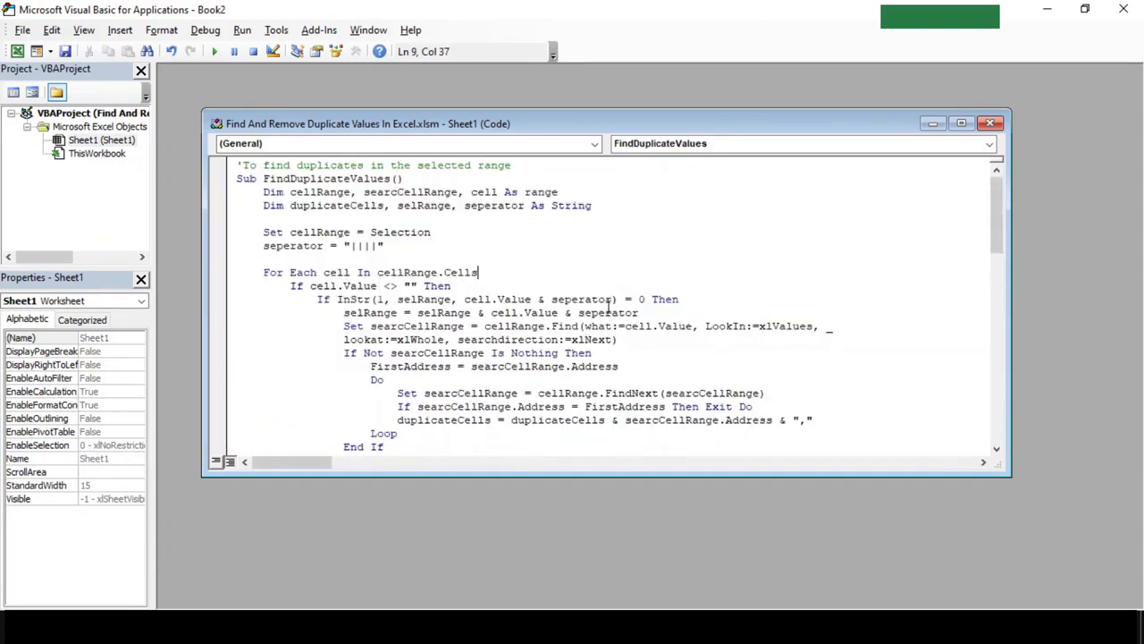
pyautogui.scroll(-4, 606, 369)
pyautogui.scroll(-1, 607, 368)
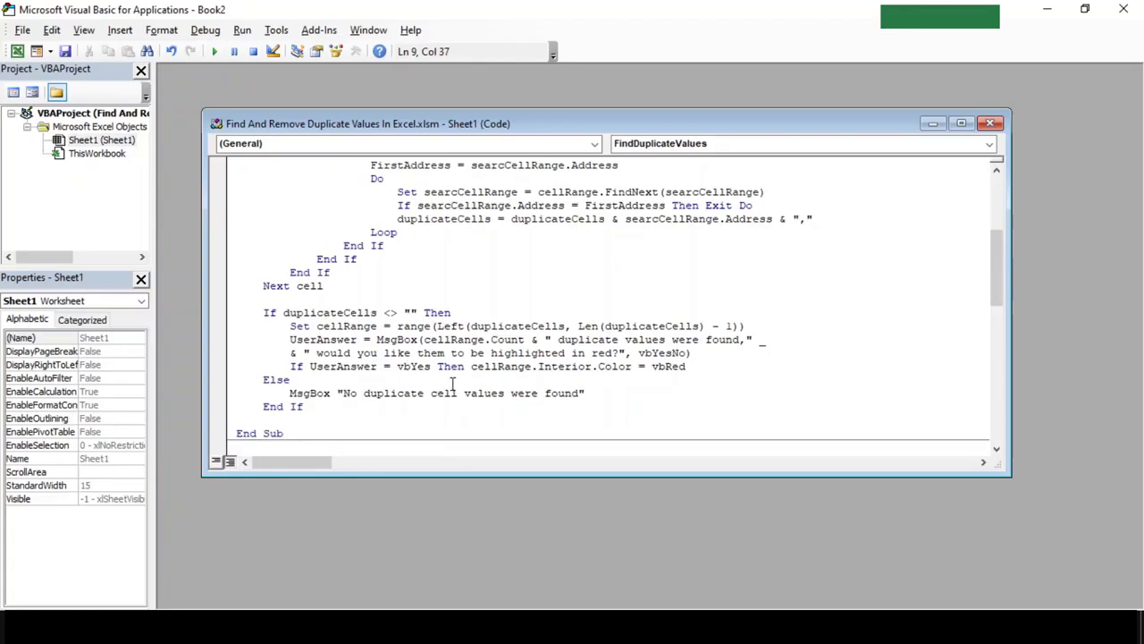
pyautogui.scroll(5, 453, 384)
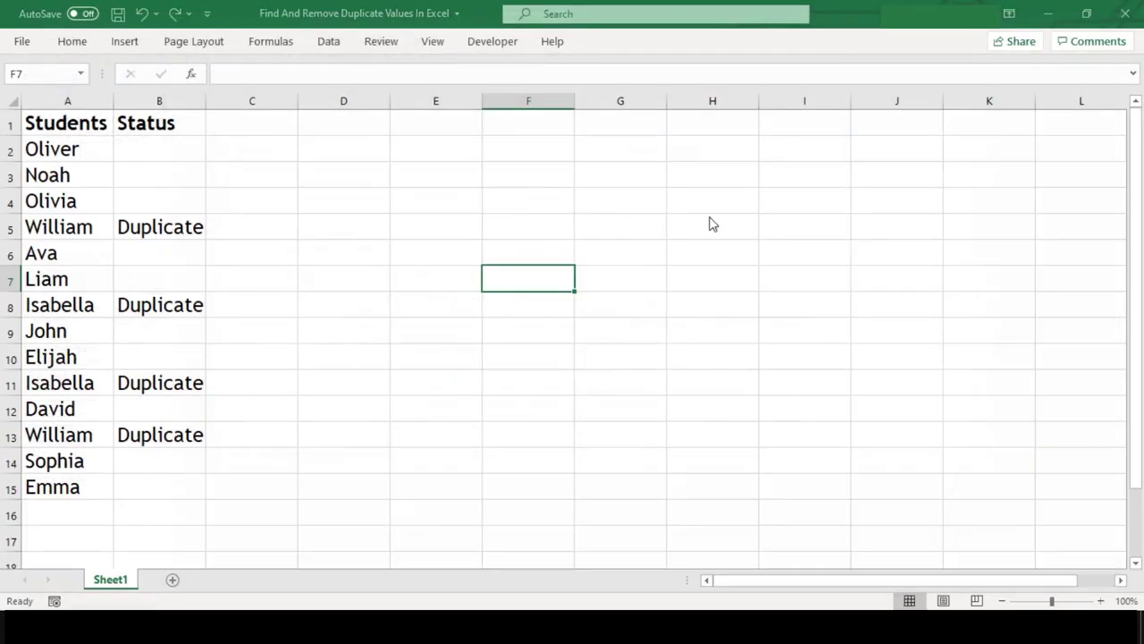
# Run the FindDuplicateValues macro on A2:A15, highlighting the duplicates in red
pyautogui.click(1124, 9)
pyautogui.click(426, 320)
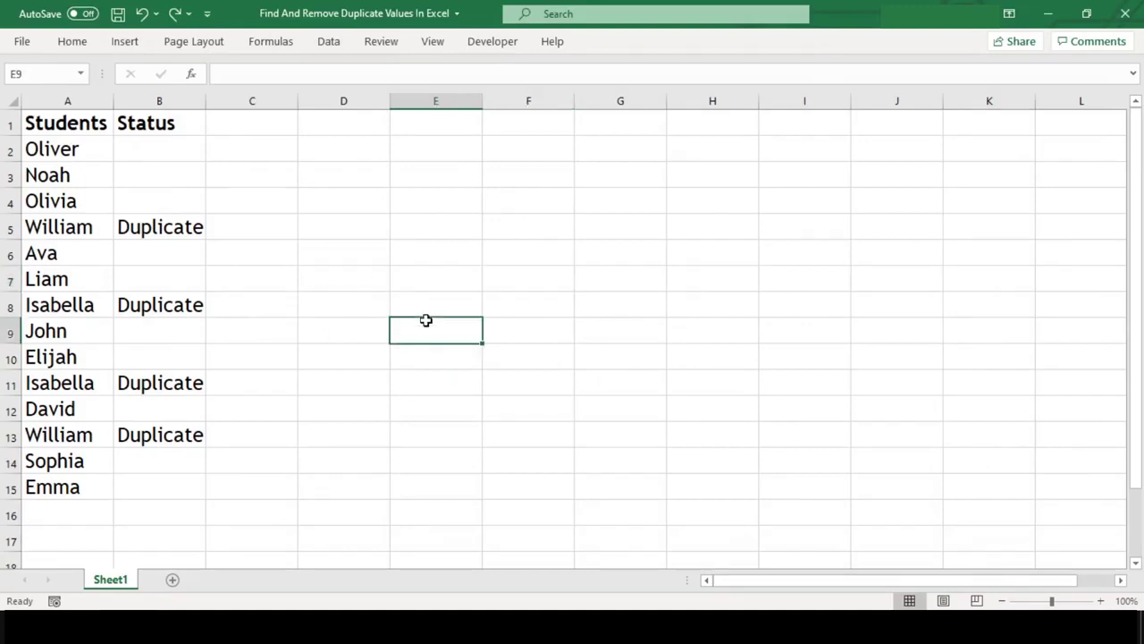
pyautogui.moveTo(95, 148); pyautogui.dragTo(101, 486)
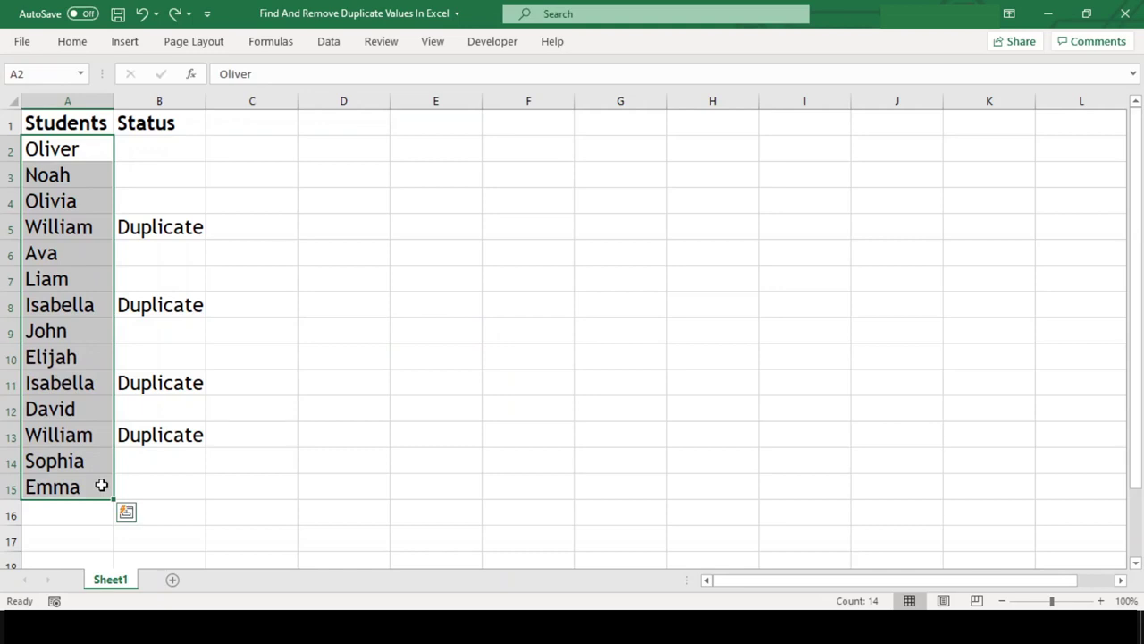
pyautogui.hotkey('alt', 'F8')
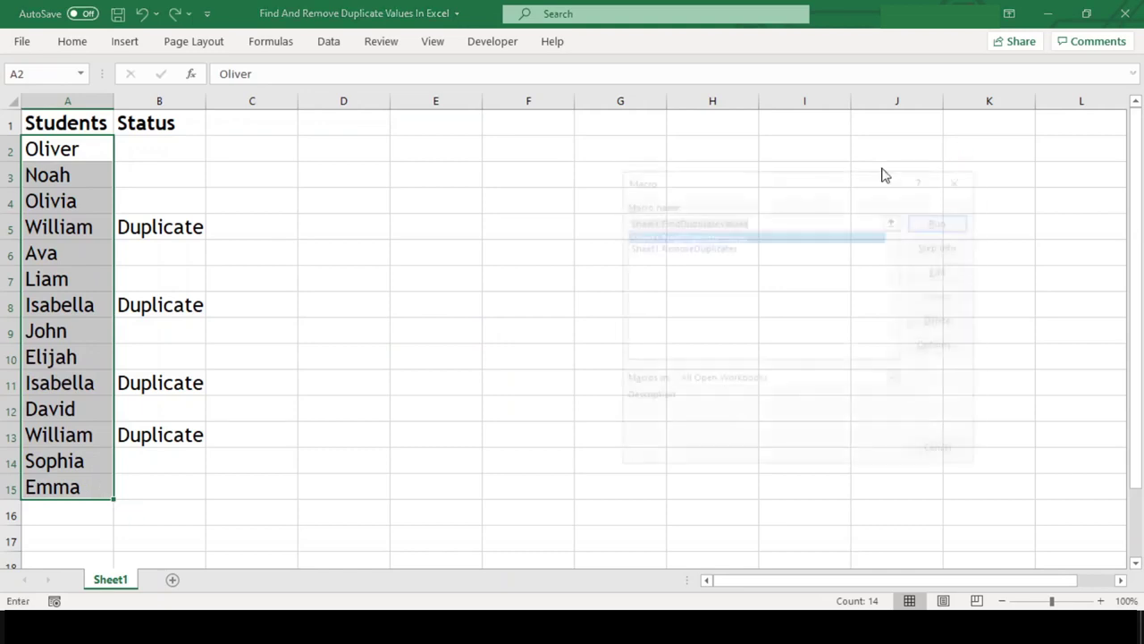
pyautogui.click(925, 222)
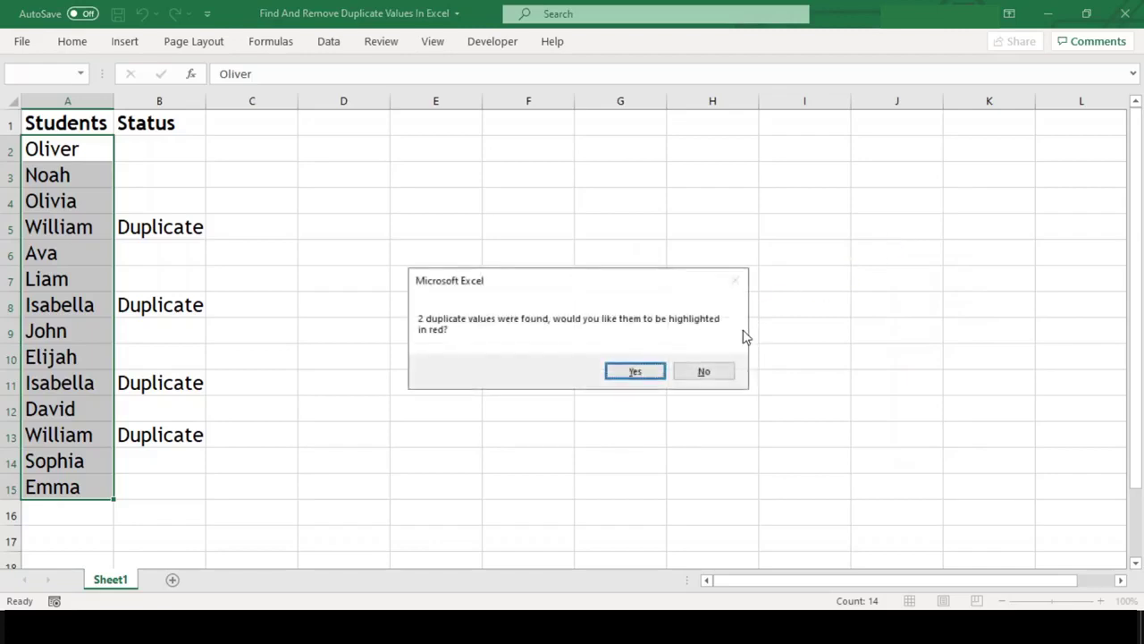
pyautogui.click(639, 380)
# Remove the red fill from the duplicate Isabella and William cells in A11:A13
pyautogui.click(78, 354)
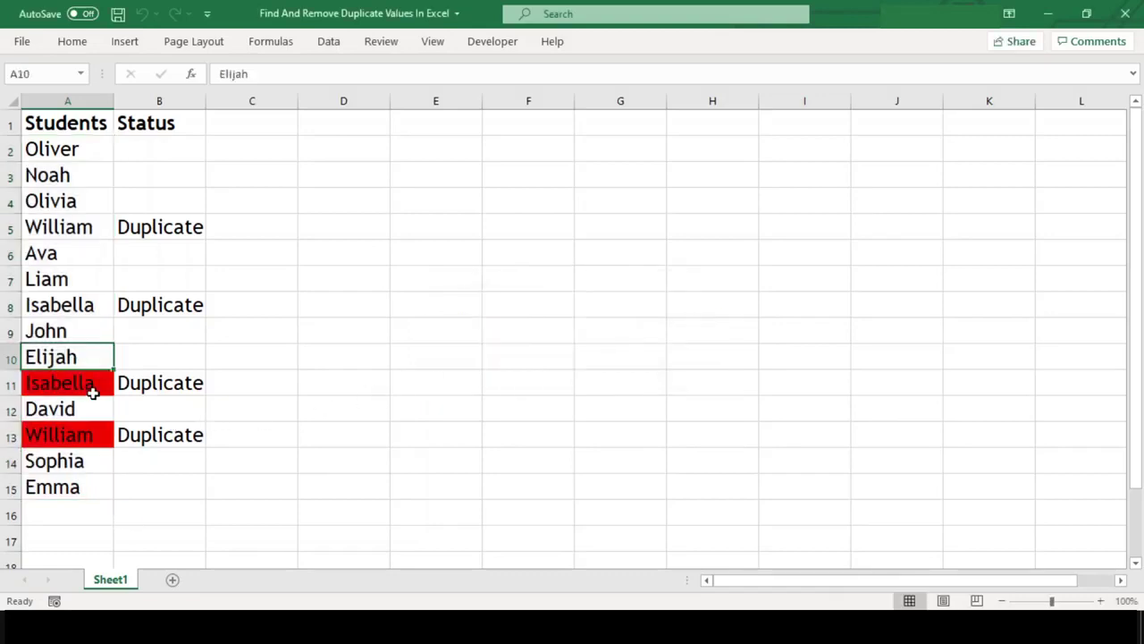
pyautogui.click(91, 383)
pyautogui.click(92, 434)
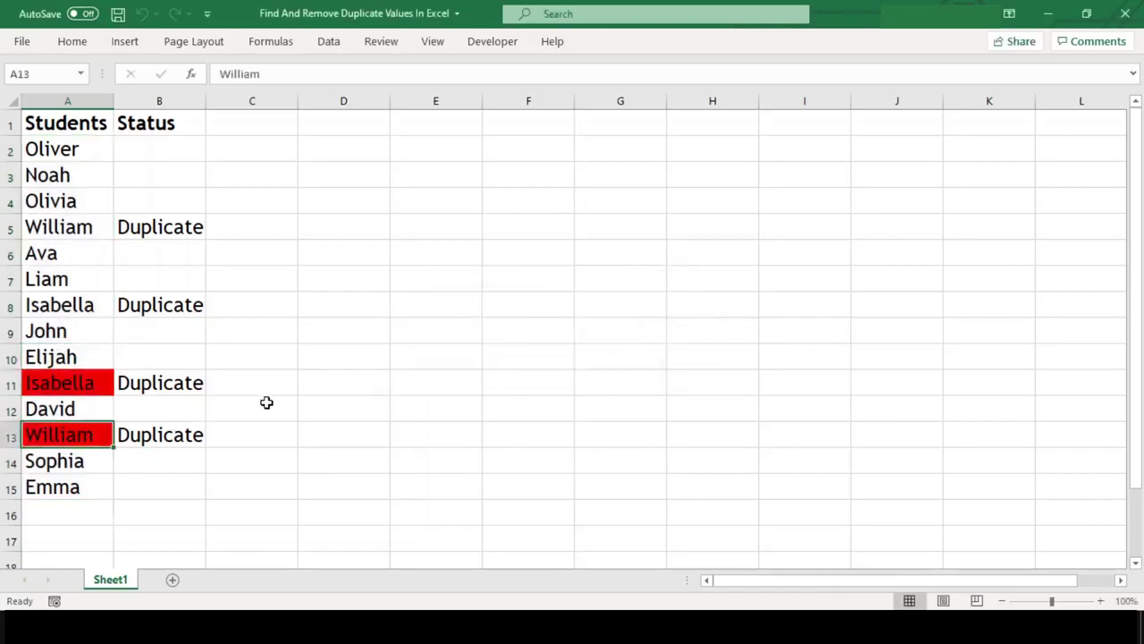
pyautogui.click(333, 407)
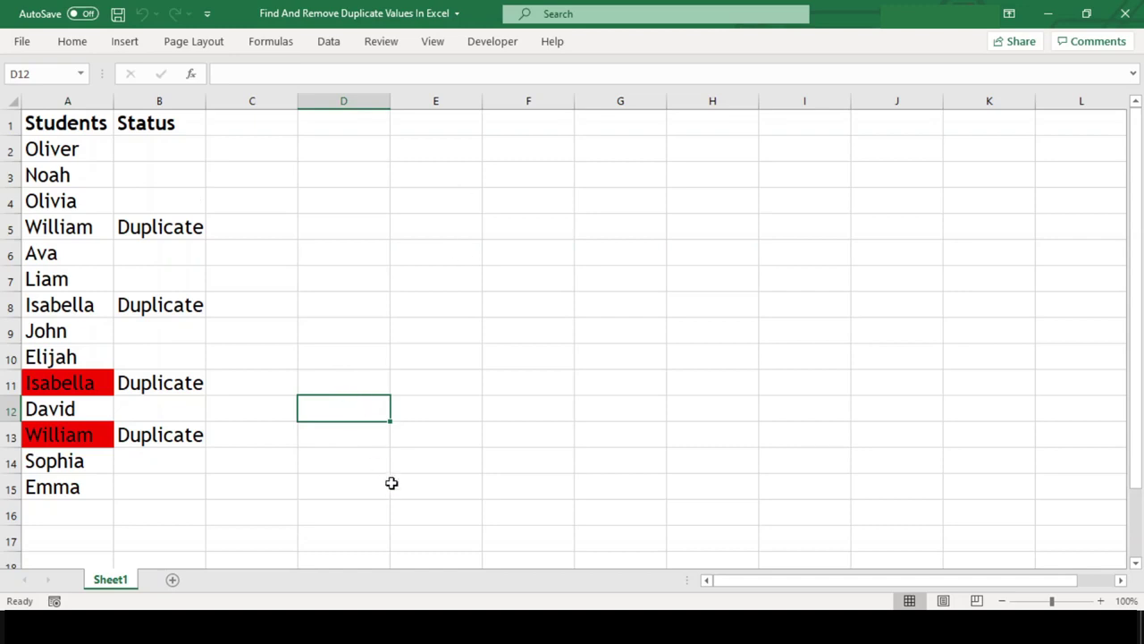
pyautogui.moveTo(100, 383); pyautogui.dragTo(100, 433)
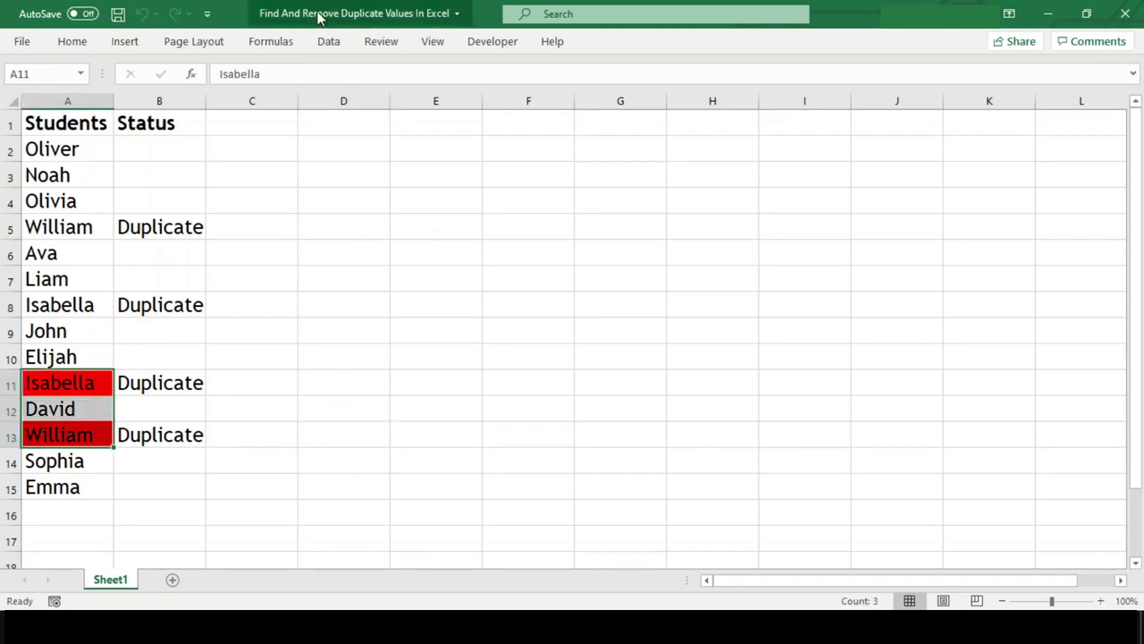
pyautogui.click(73, 41)
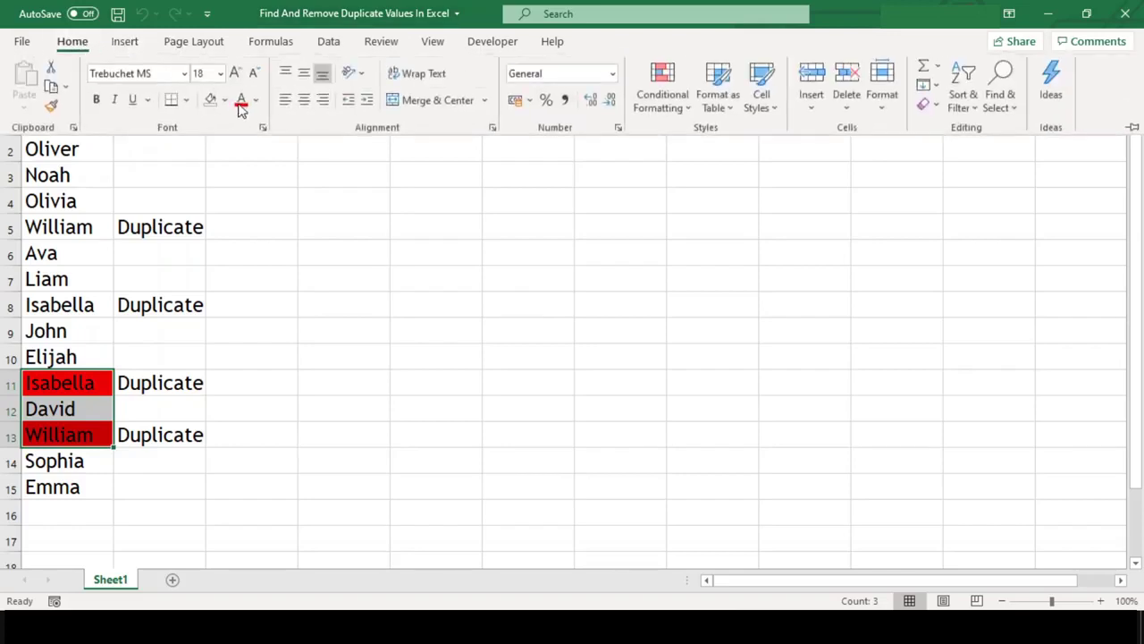
pyautogui.click(213, 98)
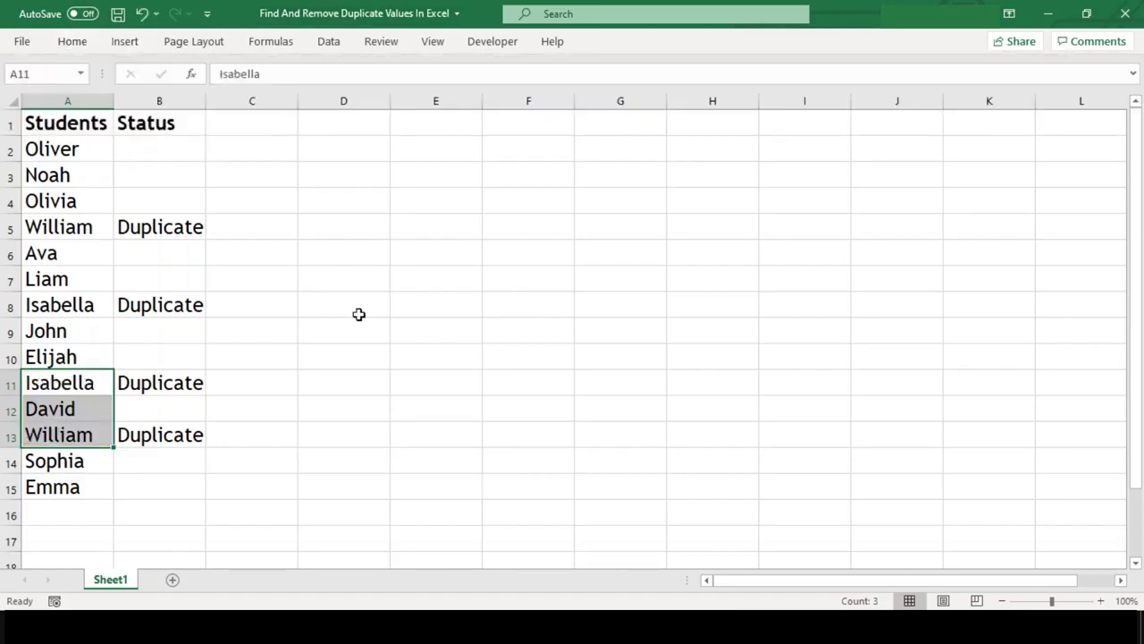
pyautogui.click(358, 314)
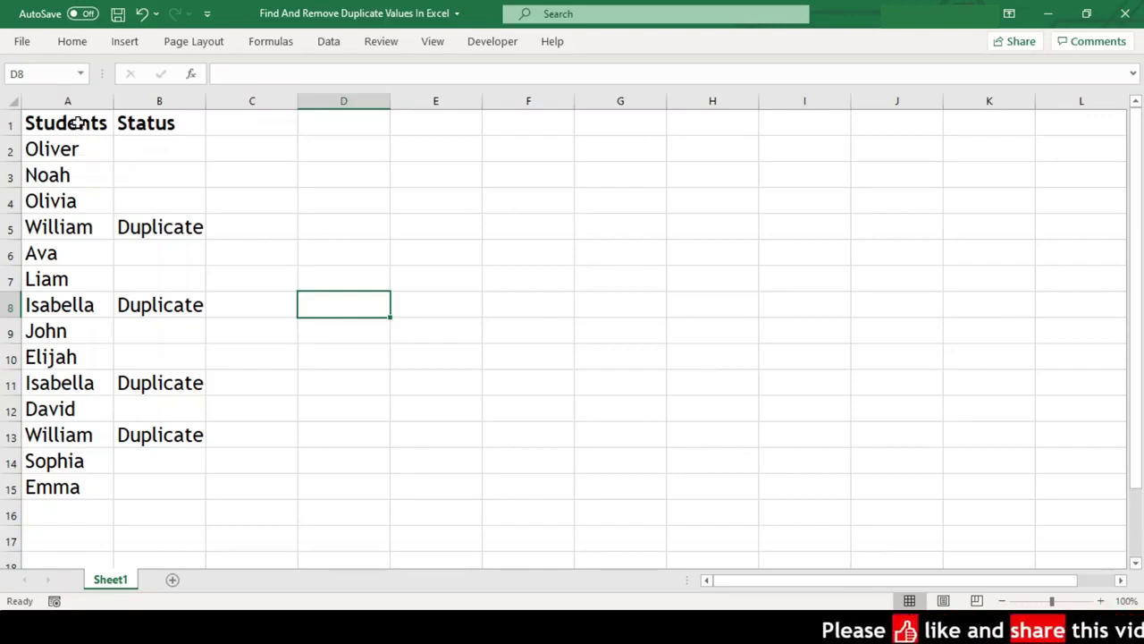
pyautogui.moveTo(79, 148); pyautogui.dragTo(86, 482)
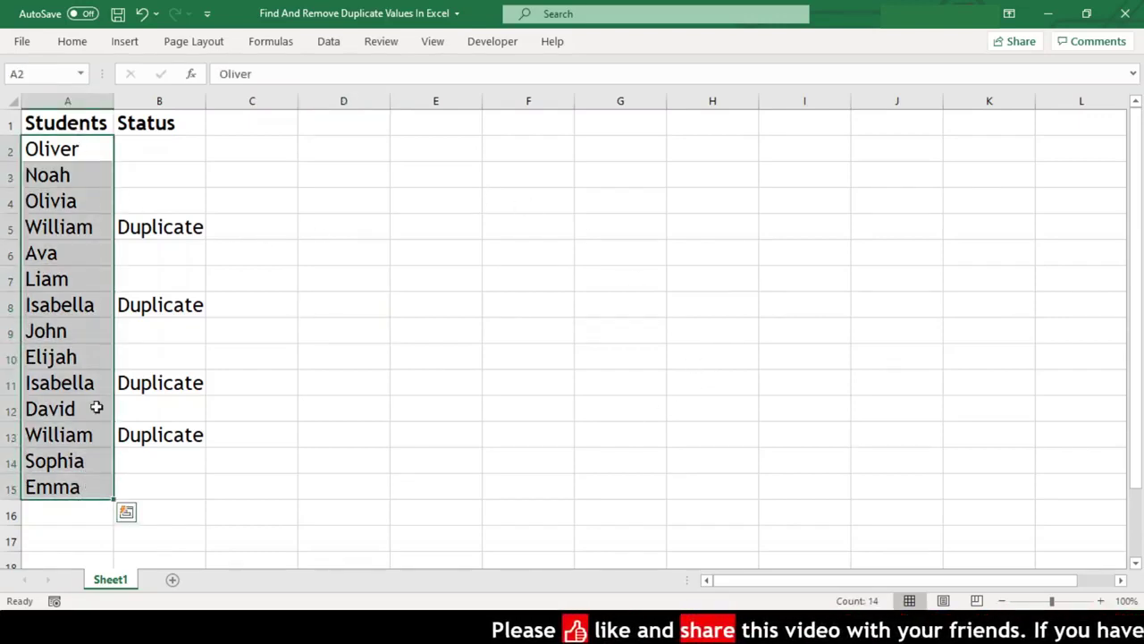
pyautogui.click(328, 41)
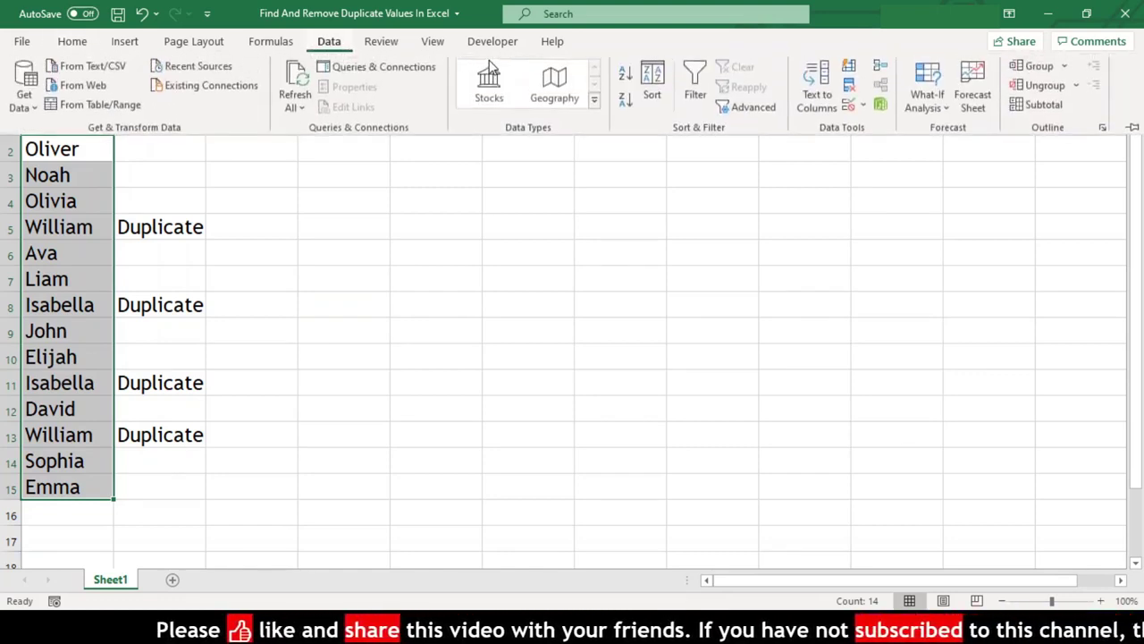
pyautogui.click(850, 85)
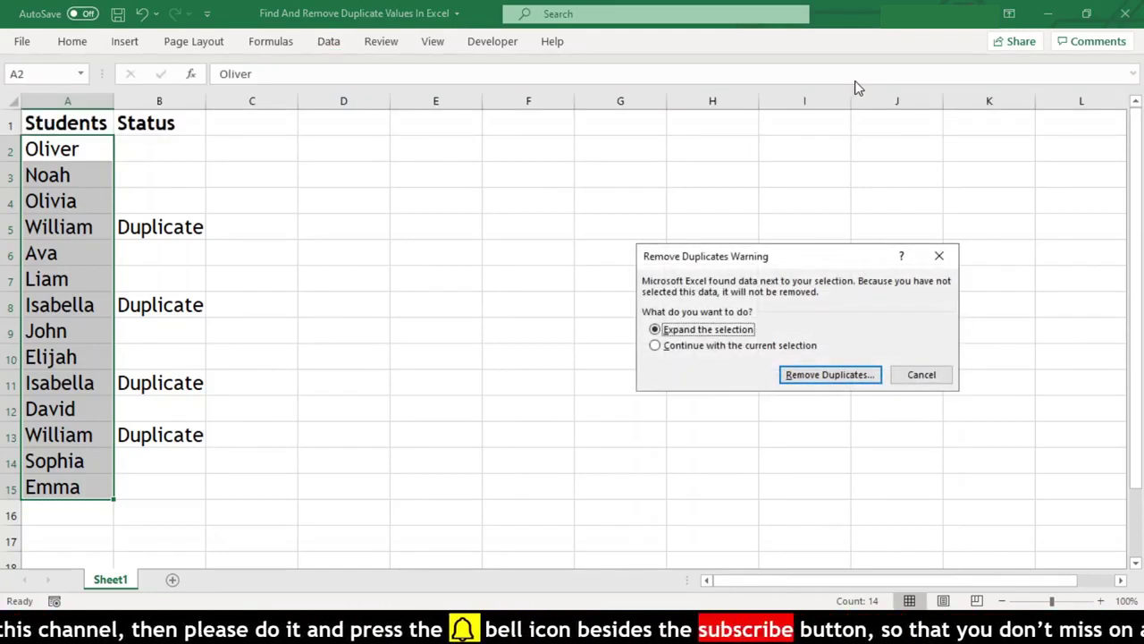
pyautogui.click(716, 347)
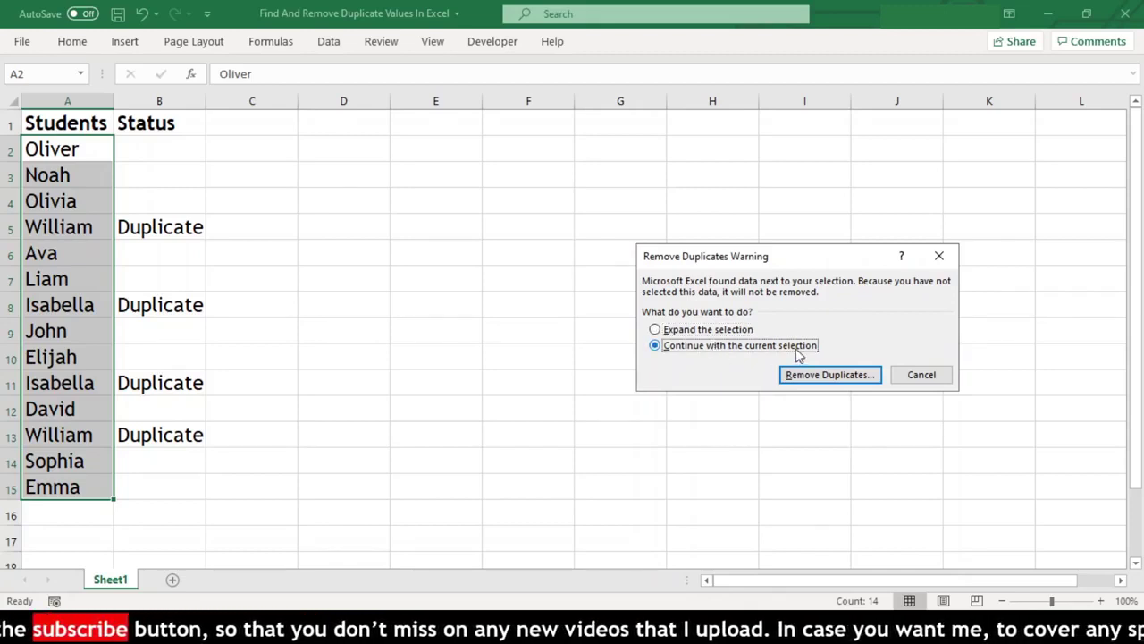
pyautogui.click(856, 379)
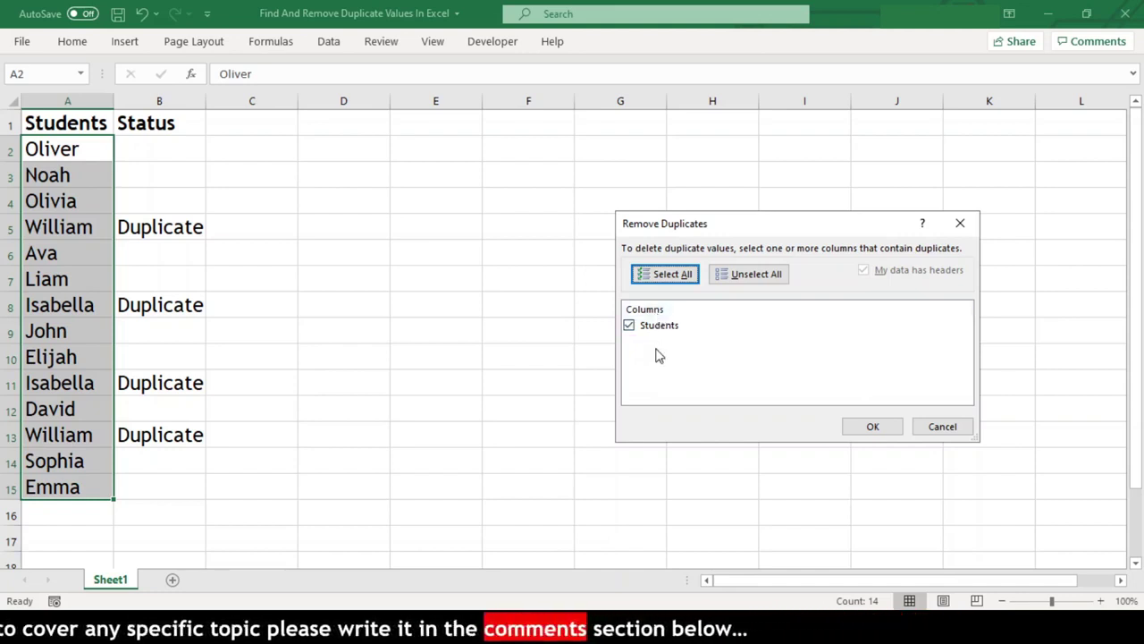
pyautogui.click(875, 433)
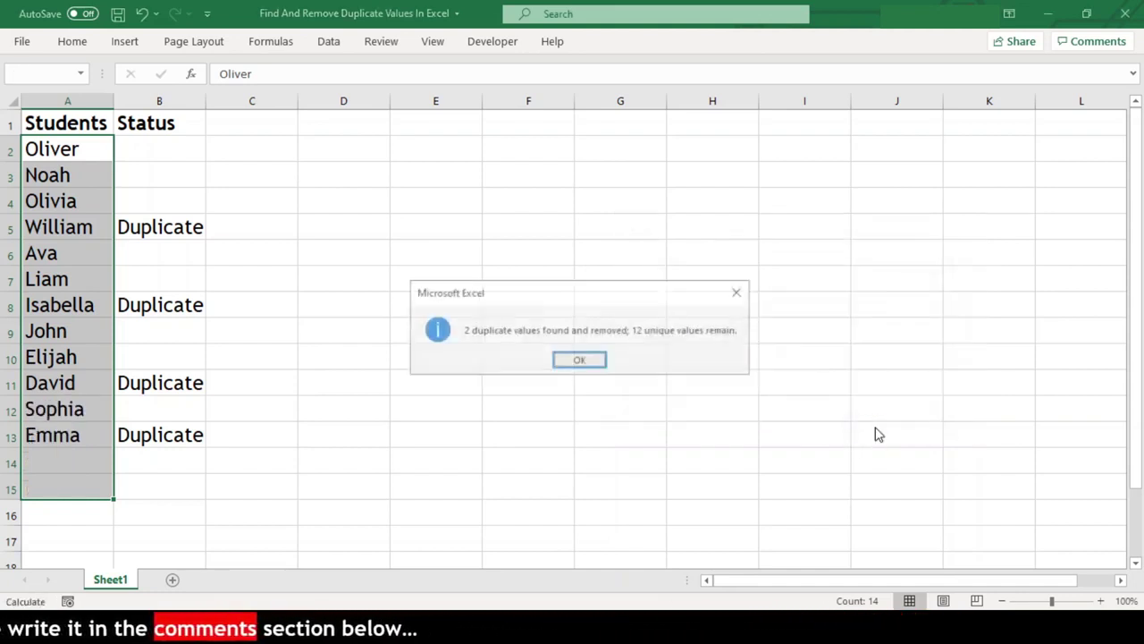
pyautogui.click(572, 367)
pyautogui.click(473, 405)
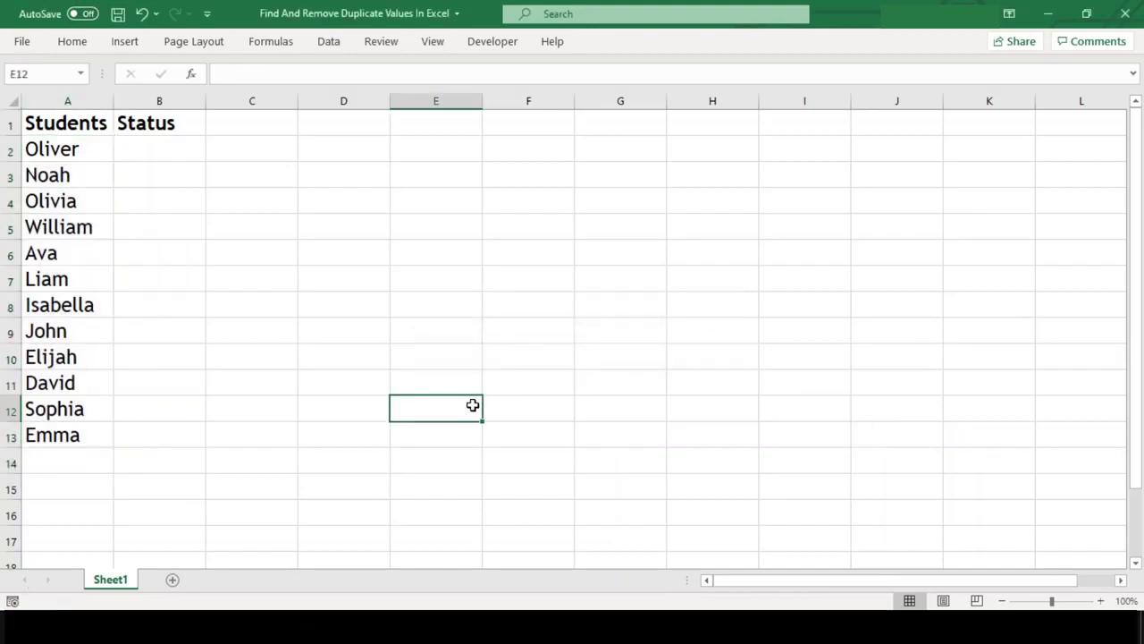
pyautogui.hotkey('ctrl', 'z')
pyautogui.hotkey('ctrl', 'q')
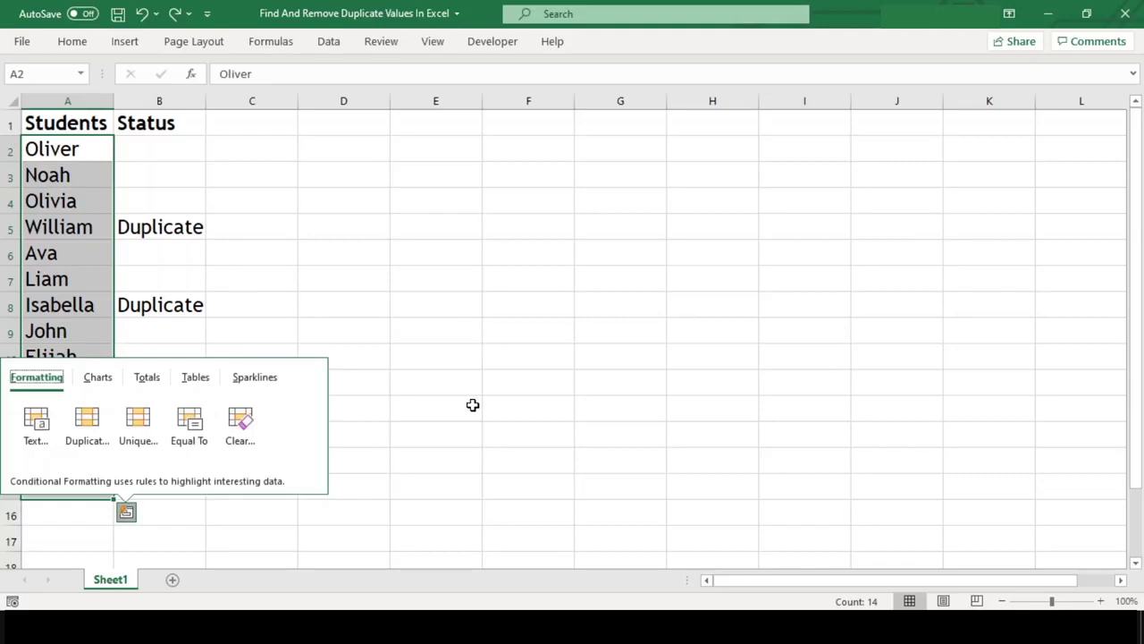
pyautogui.click(403, 261)
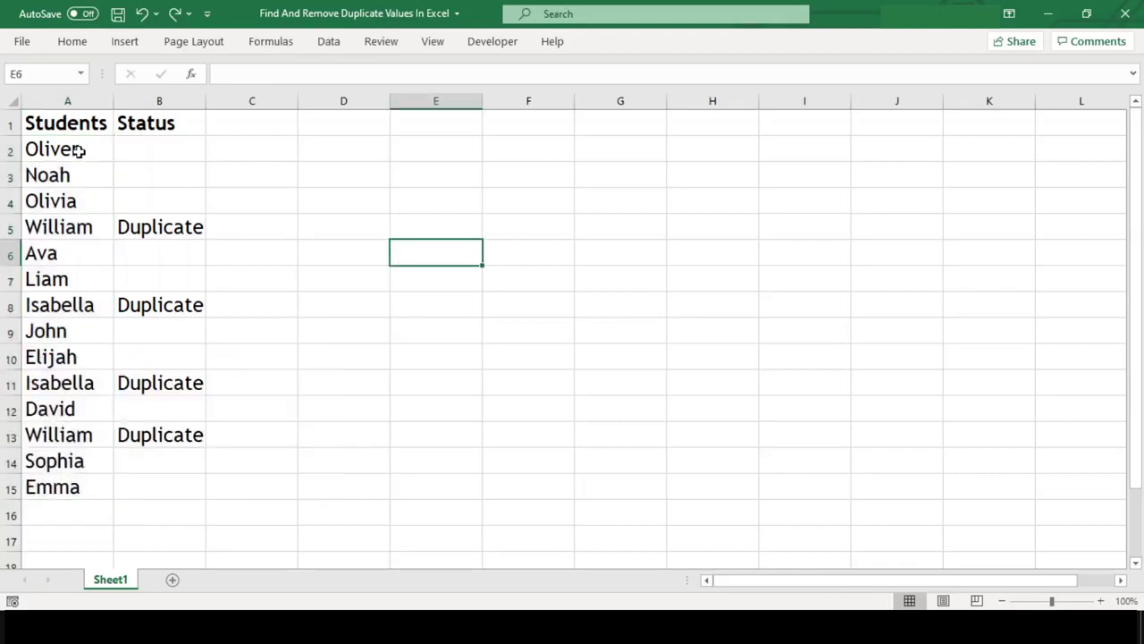
pyautogui.moveTo(81, 151); pyautogui.dragTo(96, 480)
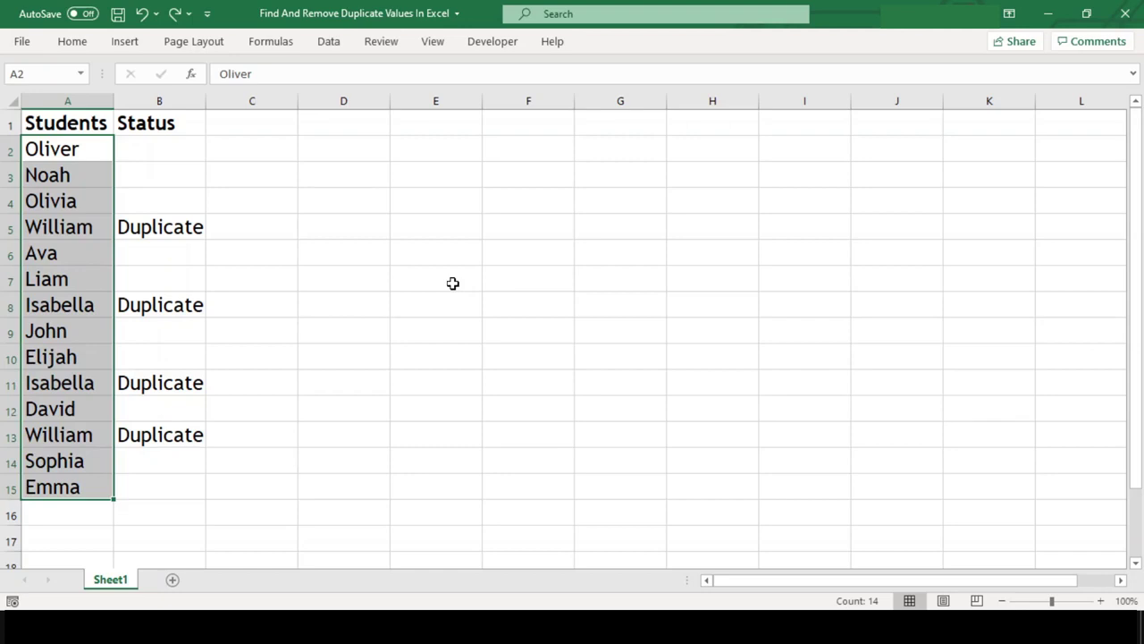
pyautogui.hotkey('alt', 'F11')
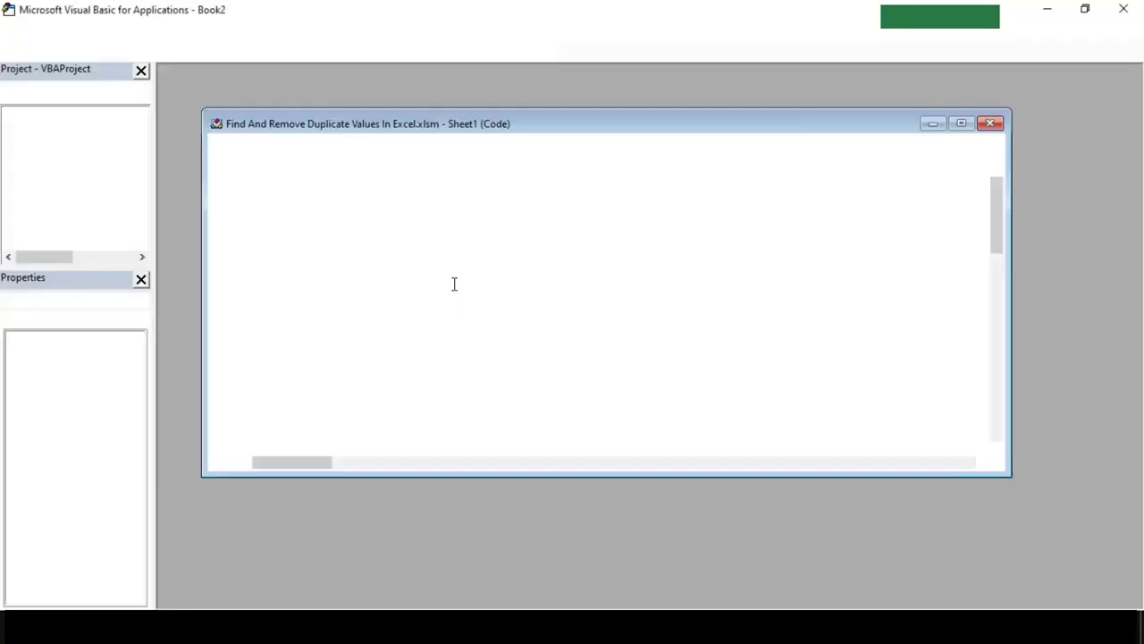
pyautogui.scroll(-7, 453, 284)
pyautogui.scroll(-5, 453, 283)
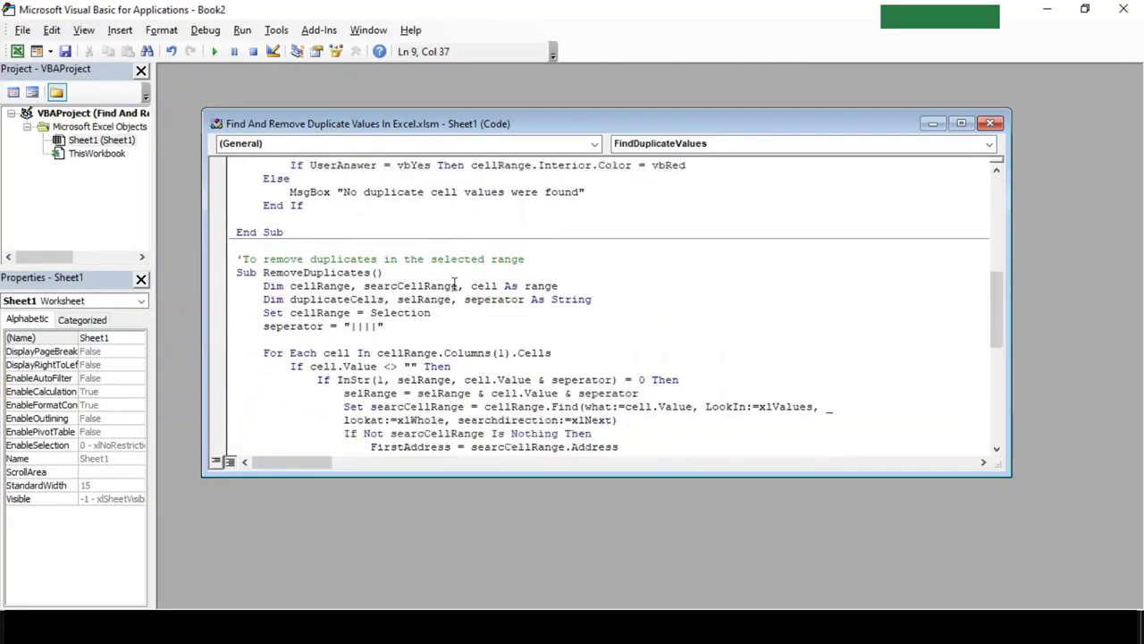
pyautogui.scroll(-1, 313, 254)
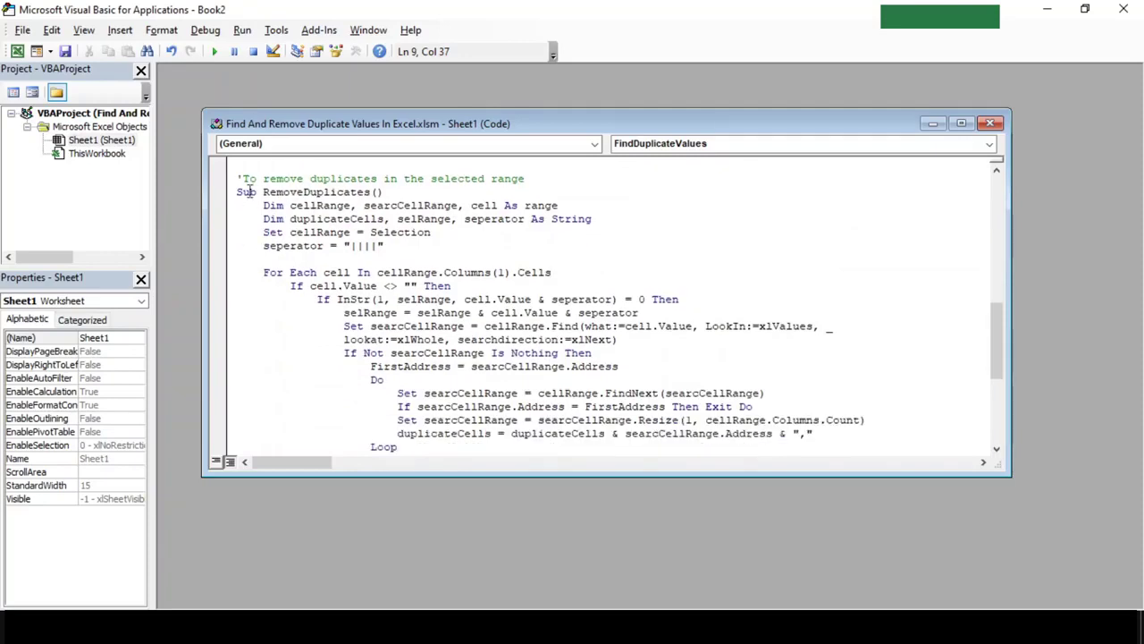
pyautogui.moveTo(240, 191); pyautogui.dragTo(398, 195)
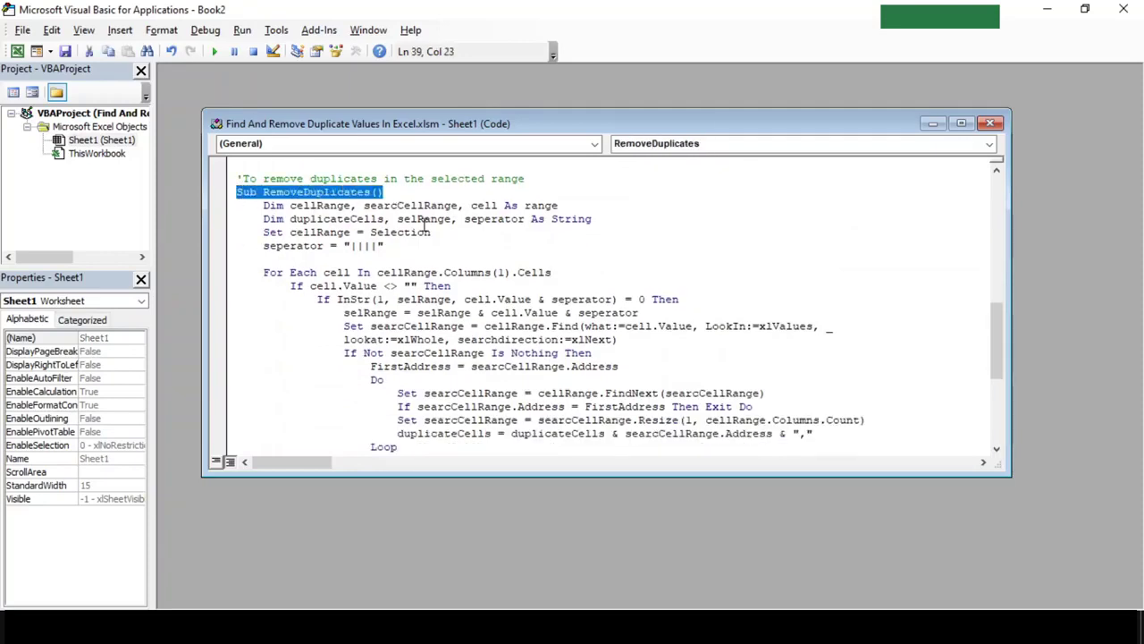
pyautogui.scroll(-4, 425, 224)
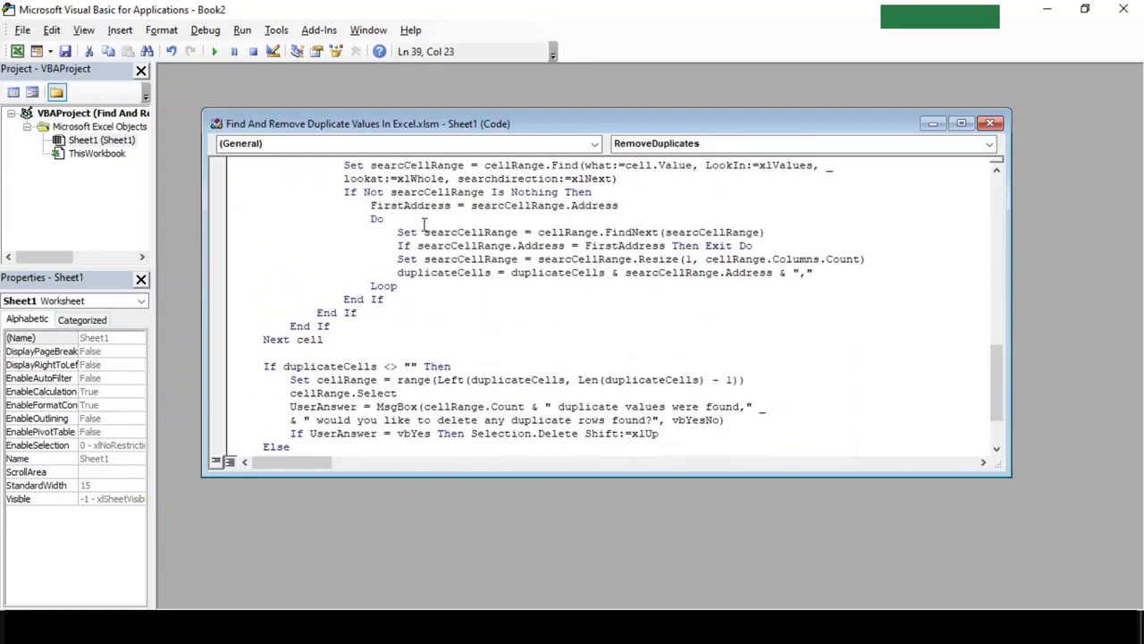
pyautogui.scroll(7, 425, 223)
pyautogui.scroll(-2, 424, 224)
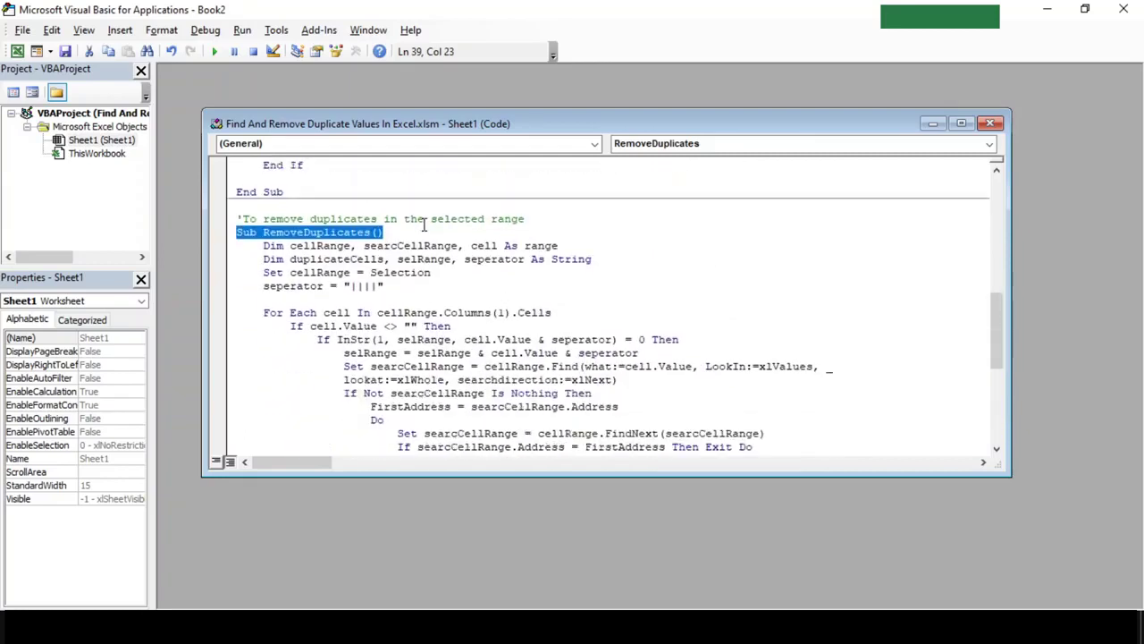
pyautogui.scroll(-1, 424, 225)
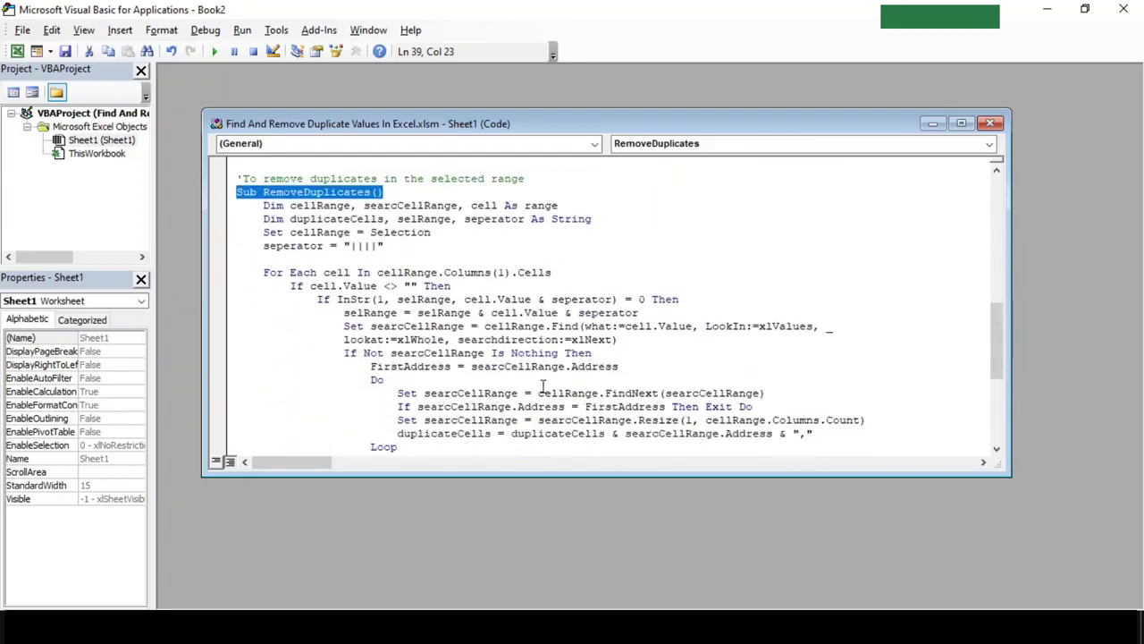
pyautogui.click(1124, 8)
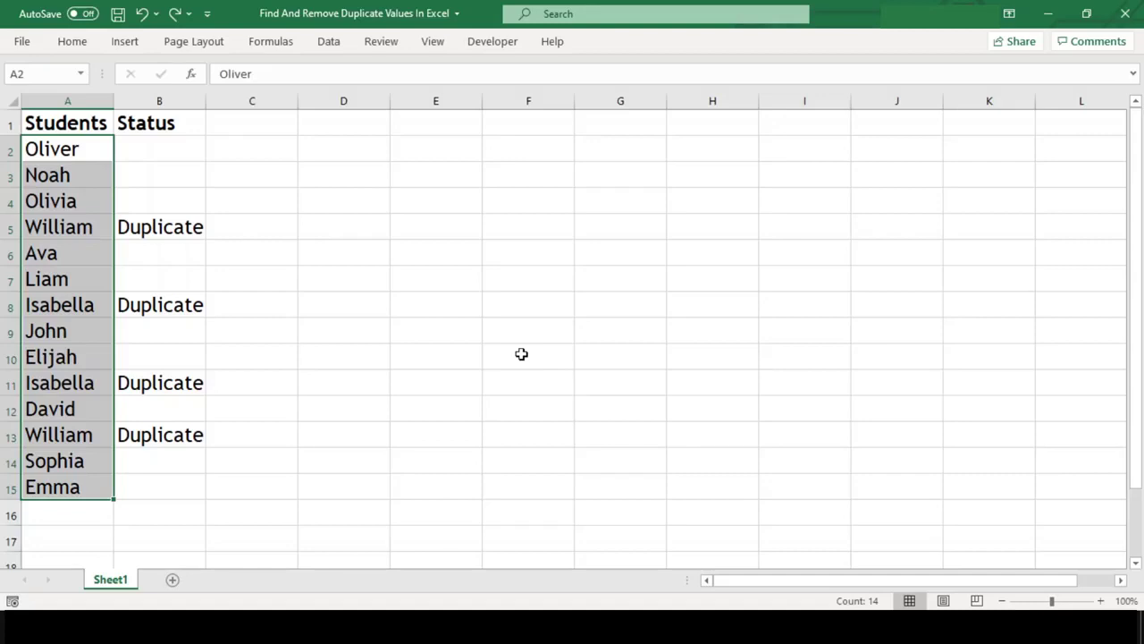
# Run the Sheet1.RemoveDuplicates macro and confirm deleting the two duplicate rows
pyautogui.hotkey('alt', 'F8')
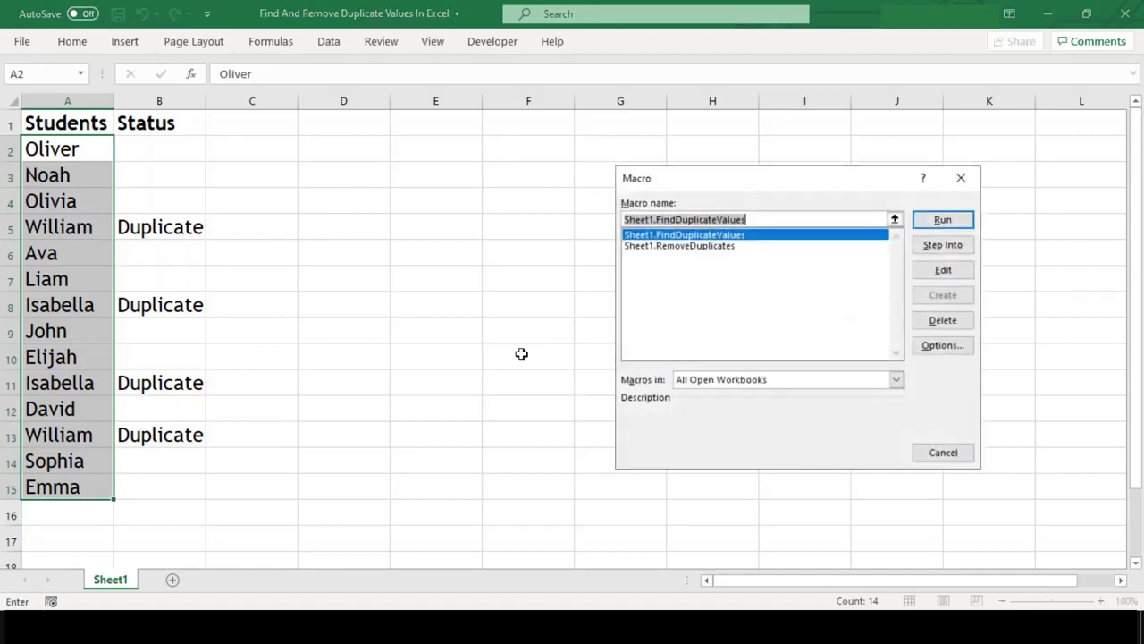
pyautogui.click(731, 248)
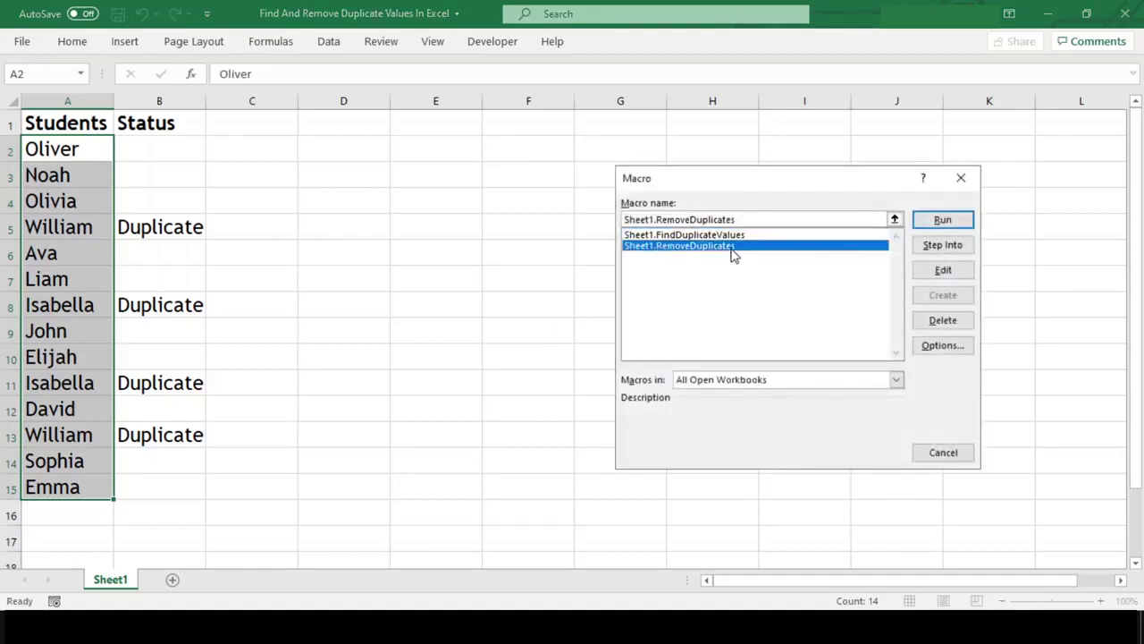
pyautogui.click(921, 221)
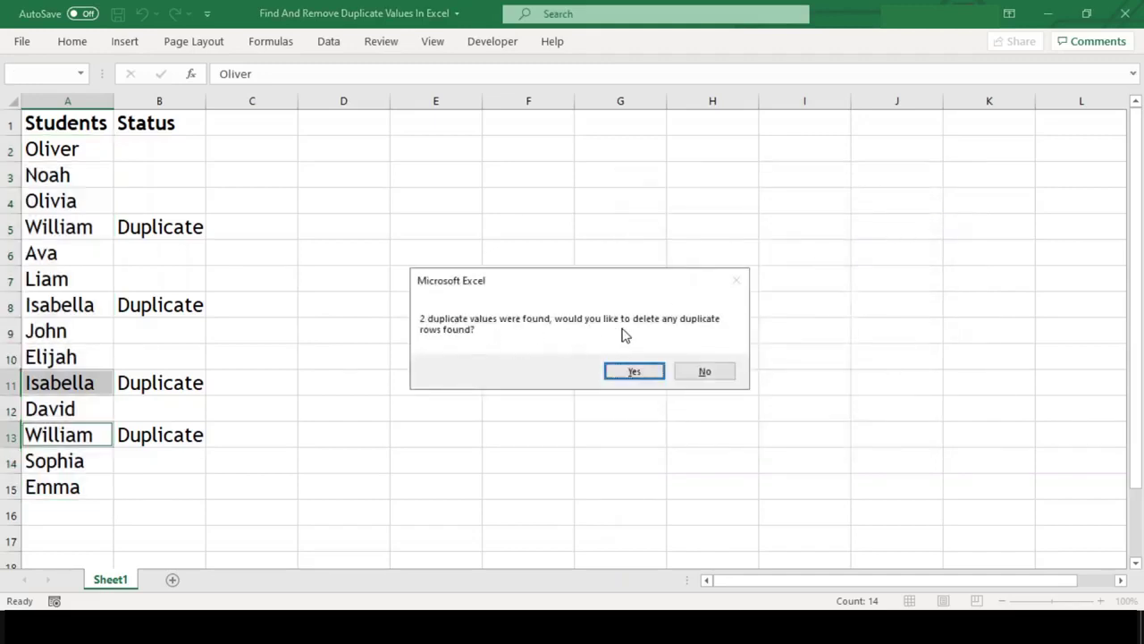
pyautogui.click(659, 377)
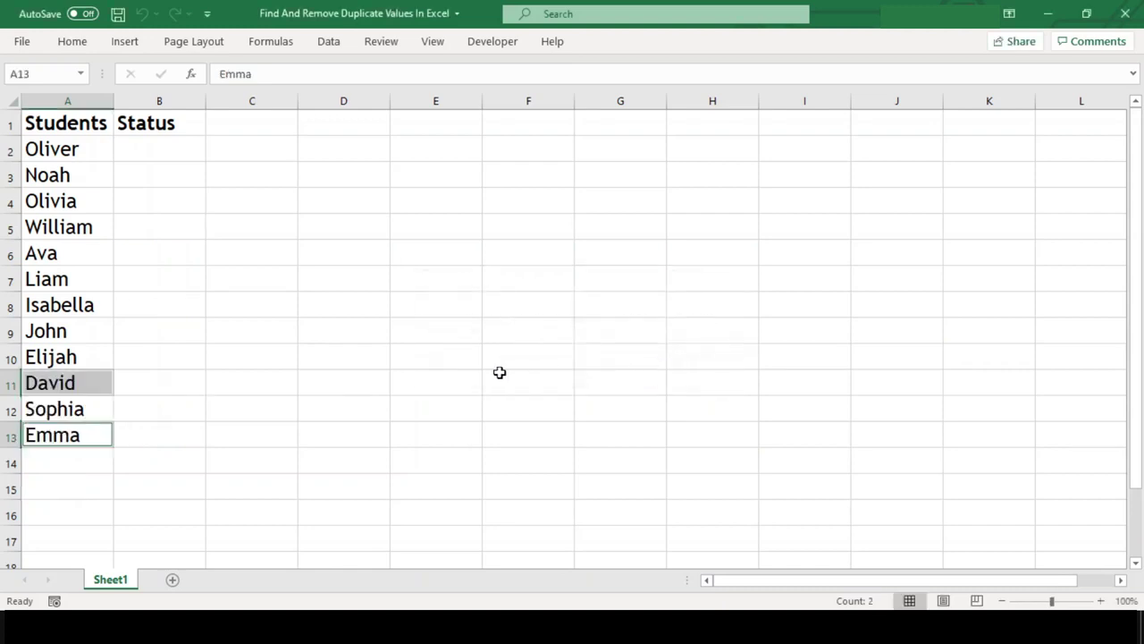
pyautogui.click(462, 379)
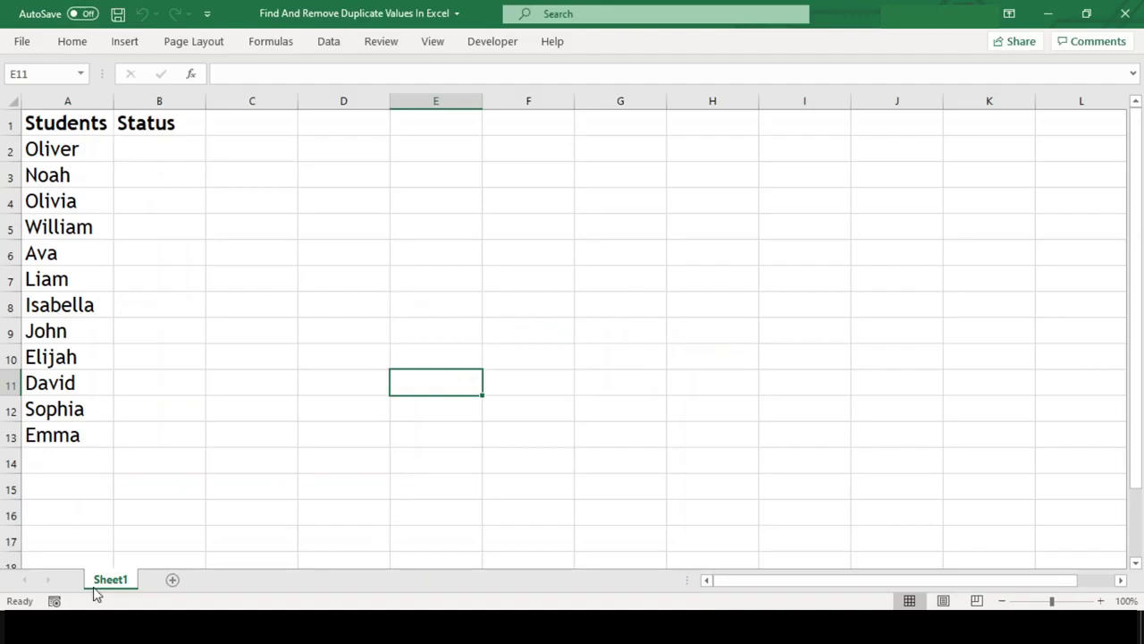